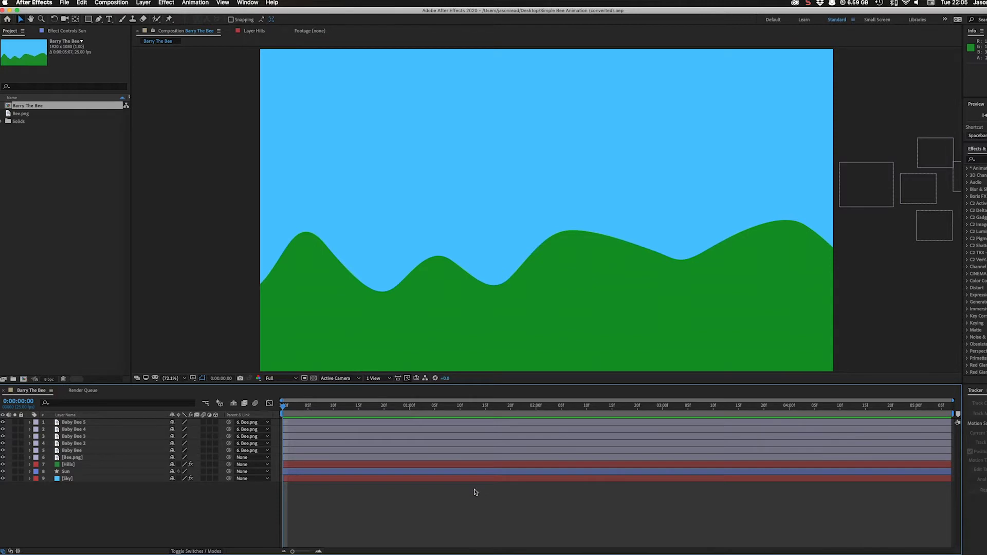
Step: Preview the finished Barry The Bee animation, rewind to the start, and preview it again
key("space")
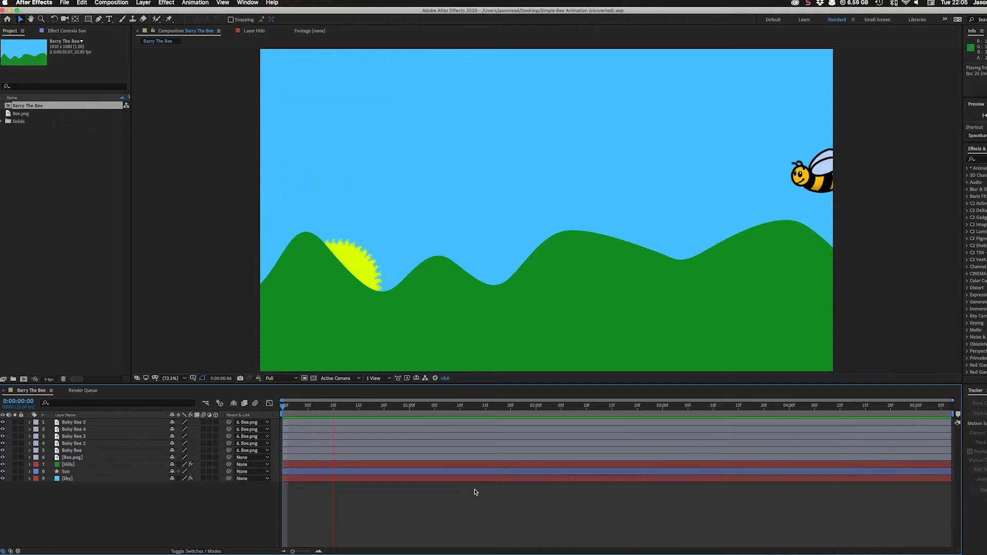
key("space")
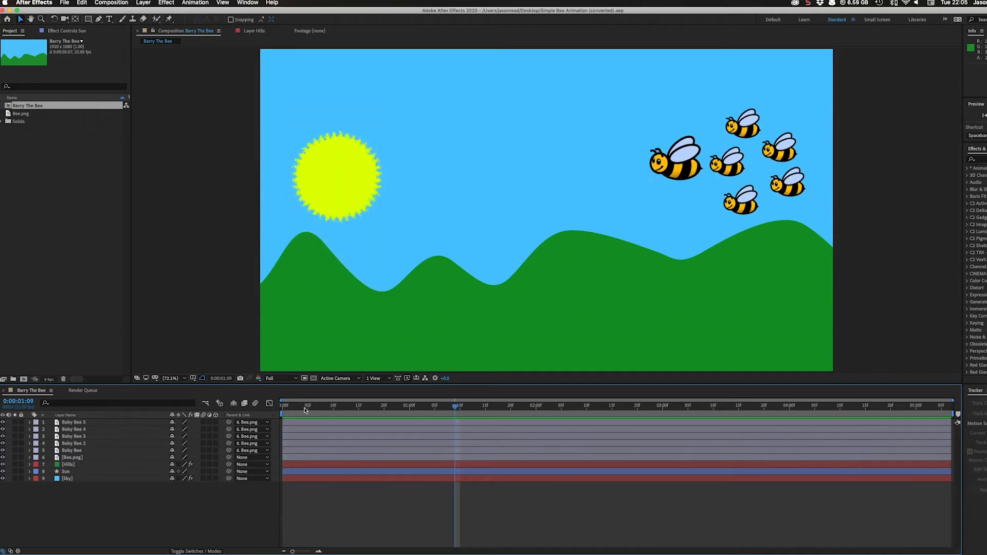
key("Home")
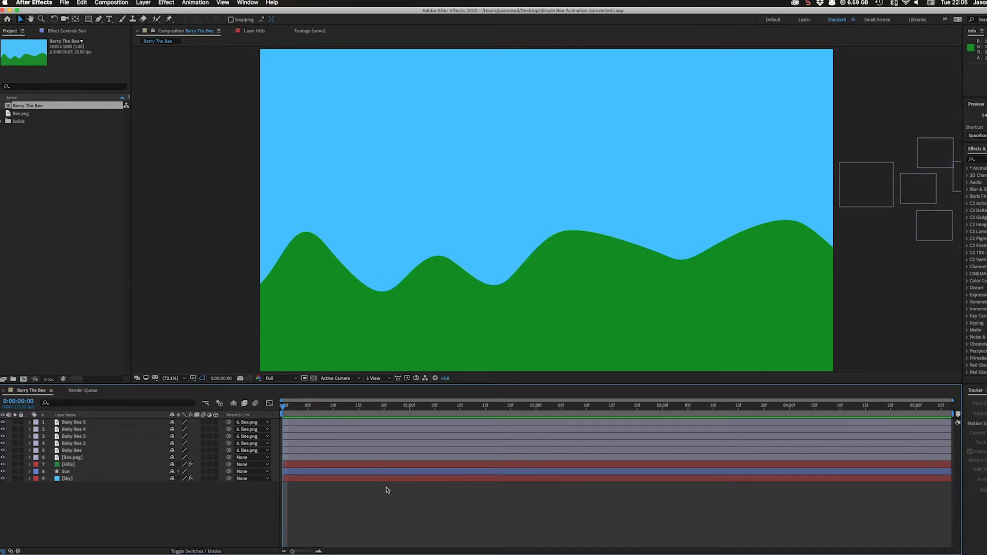
key("space")
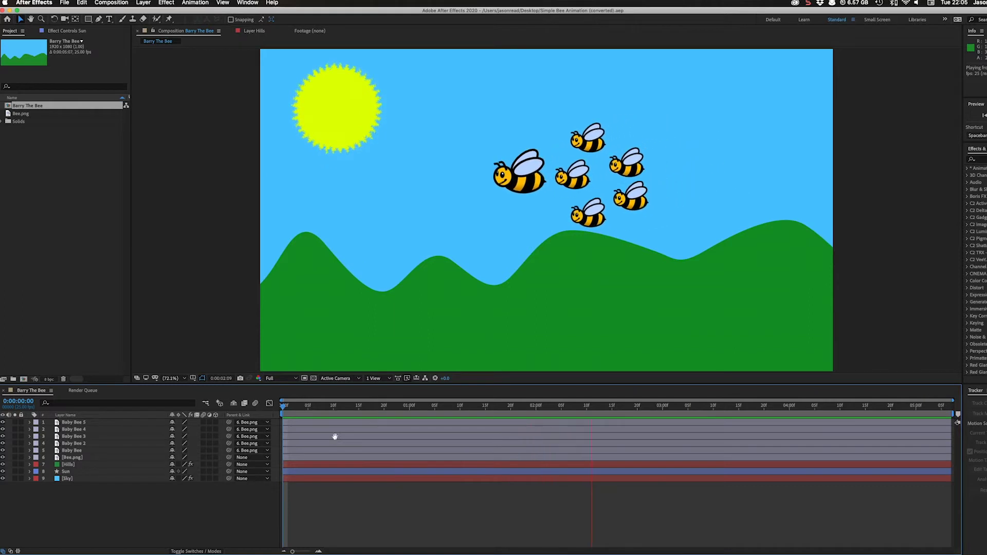
key("space")
Step: Create a composition named Bee2 using the HDTV 1080 25 preset with a 10-second duration
left_click(114, 2)
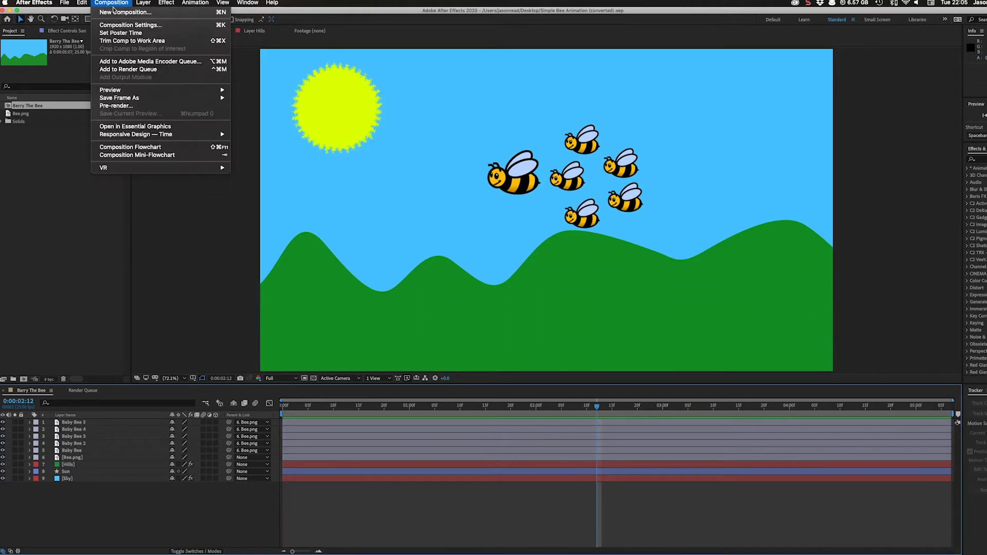
left_click(114, 12)
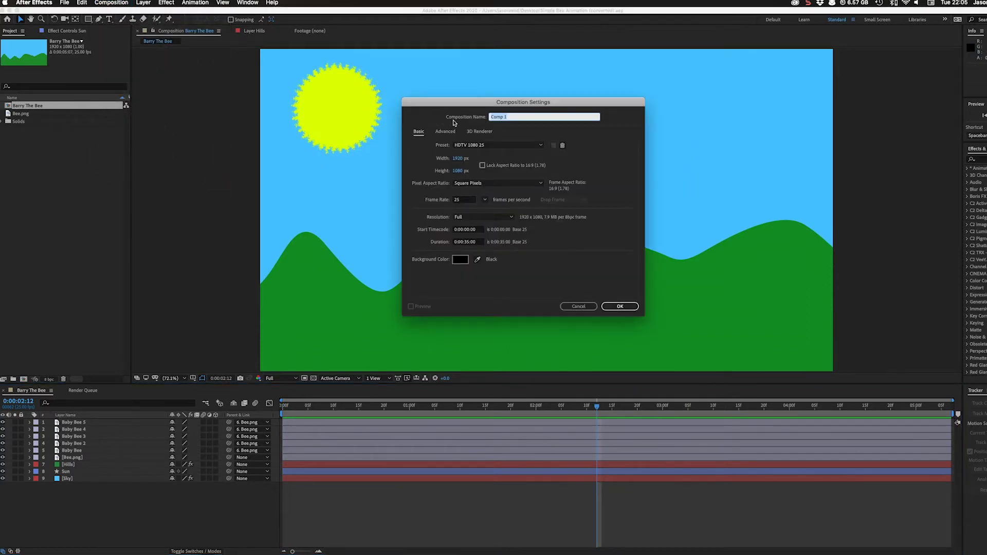
type("Bee2")
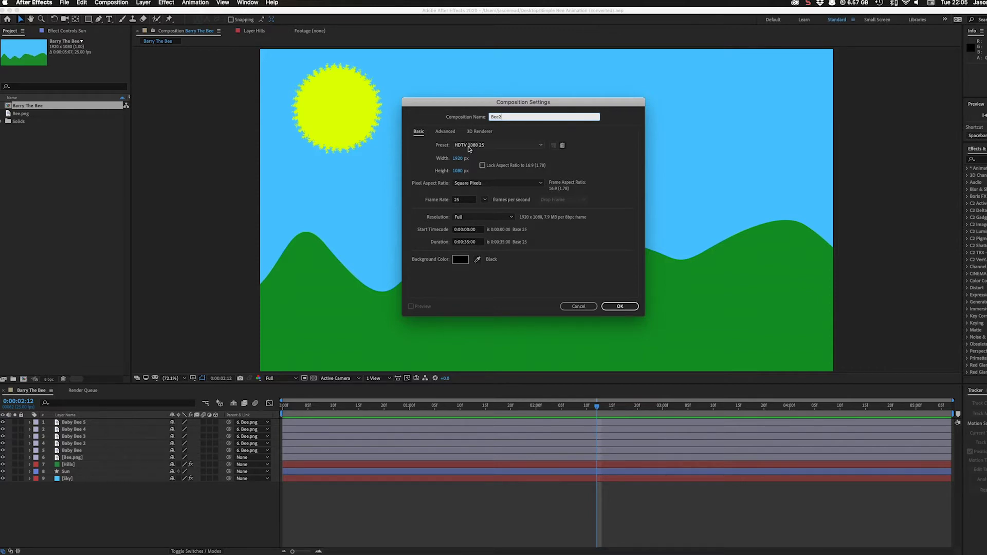
left_click(469, 146)
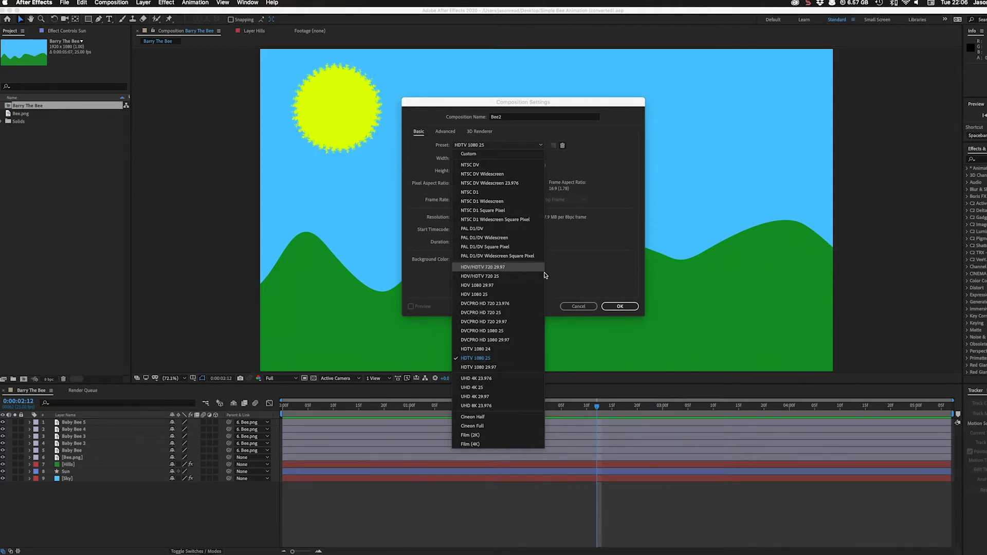
left_click(561, 275)
left_click(468, 242)
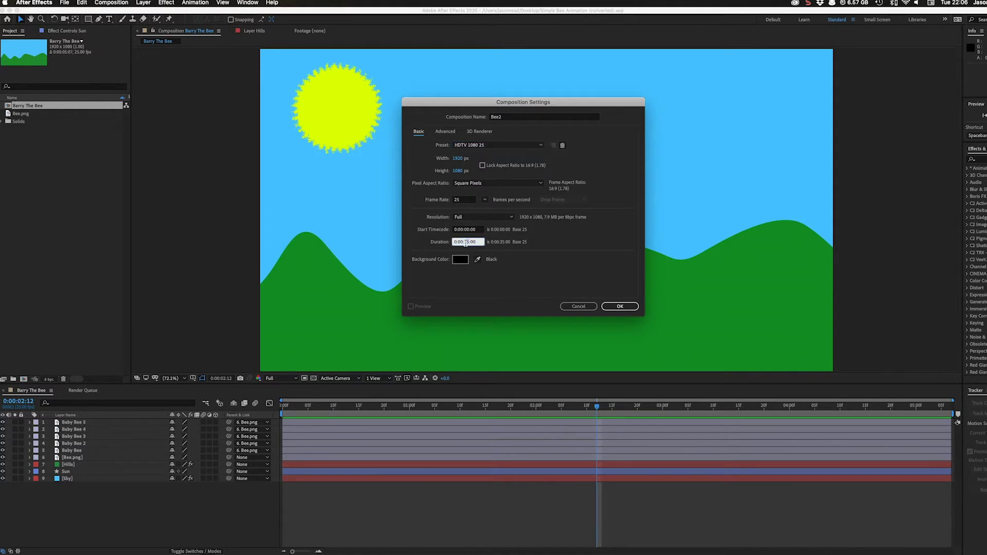
type("10")
left_click(619, 306)
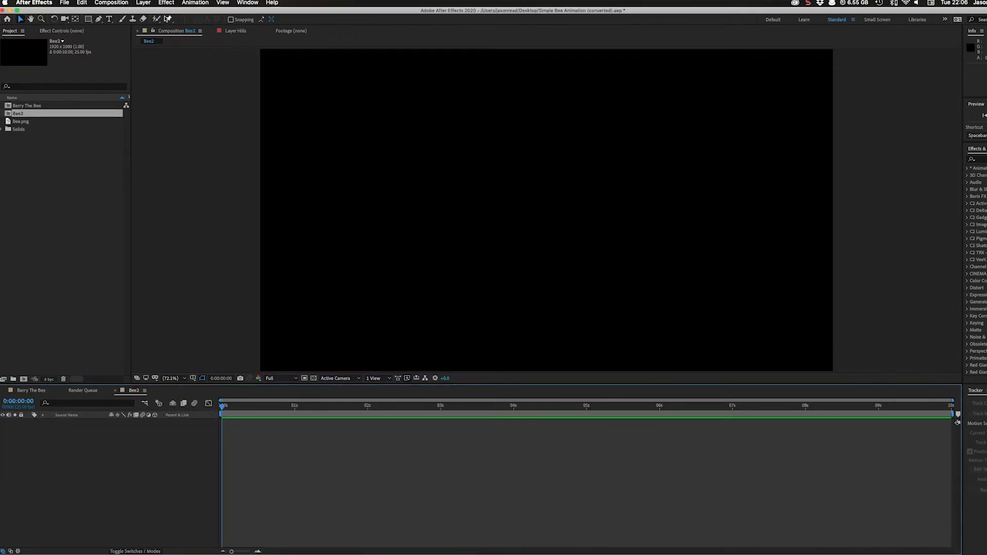
Step: Add a bright cyan-blue full-frame solid named Sky, then lock the Sky layer
left_click(144, 3)
mouse_move(145, 13)
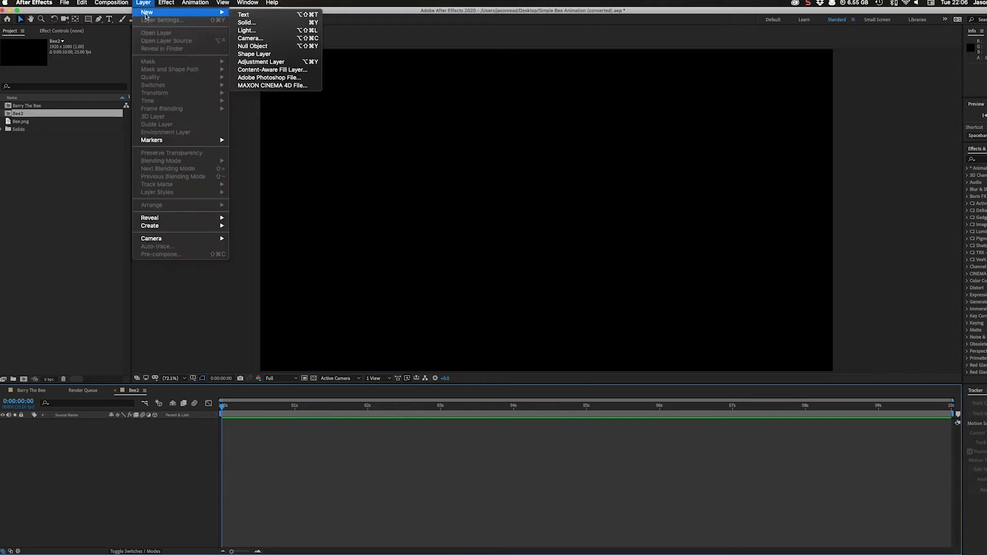
left_click(261, 24)
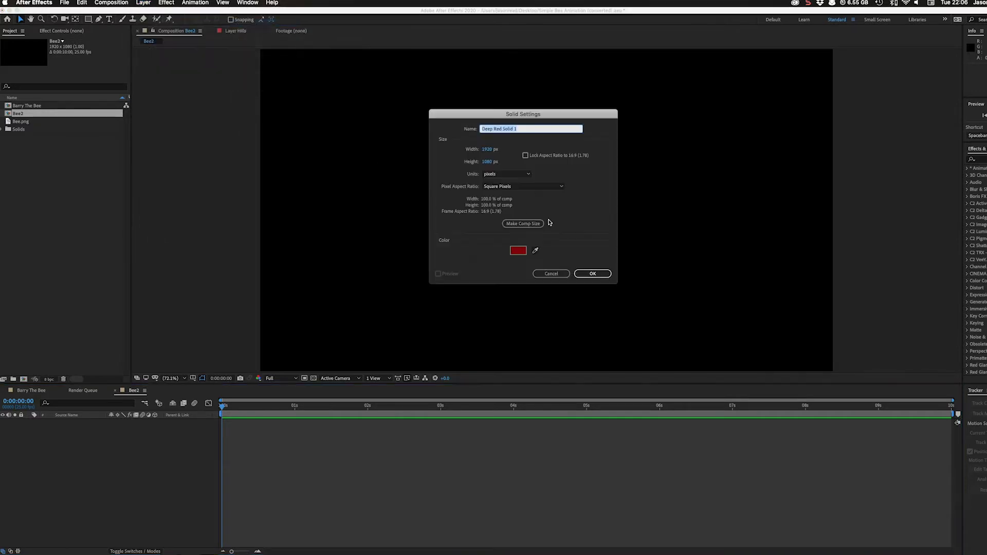
left_click(518, 251)
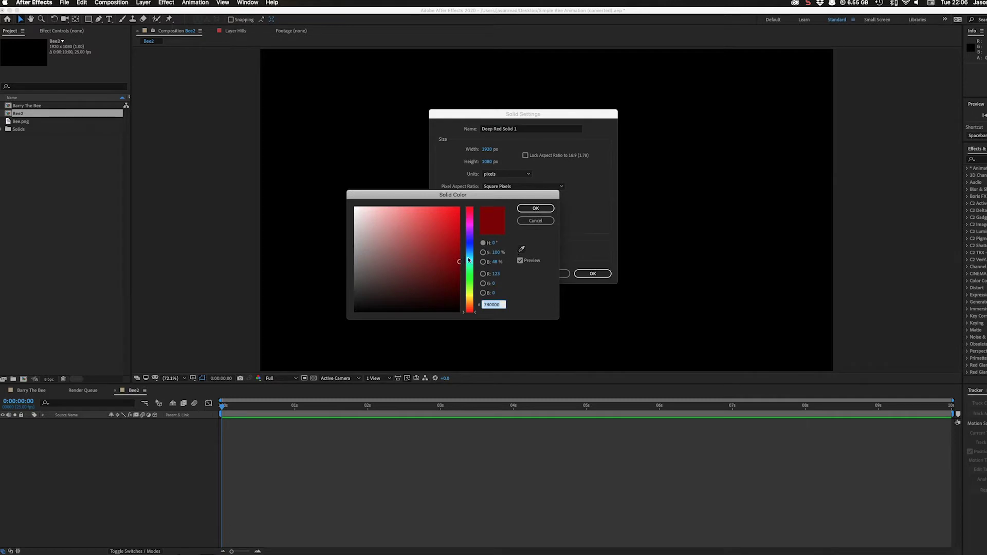
left_click(469, 259)
left_click(453, 206)
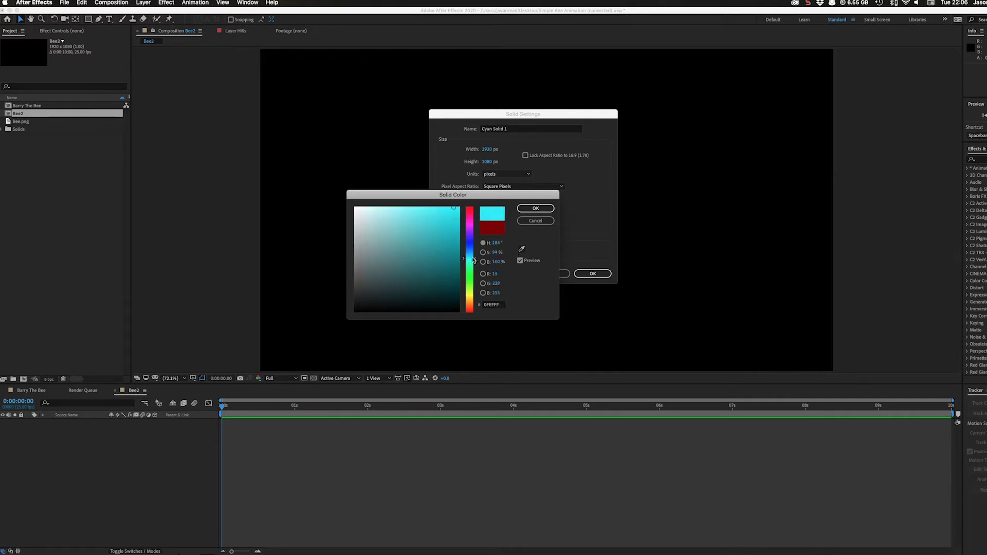
left_click_drag(473, 260, 474, 259)
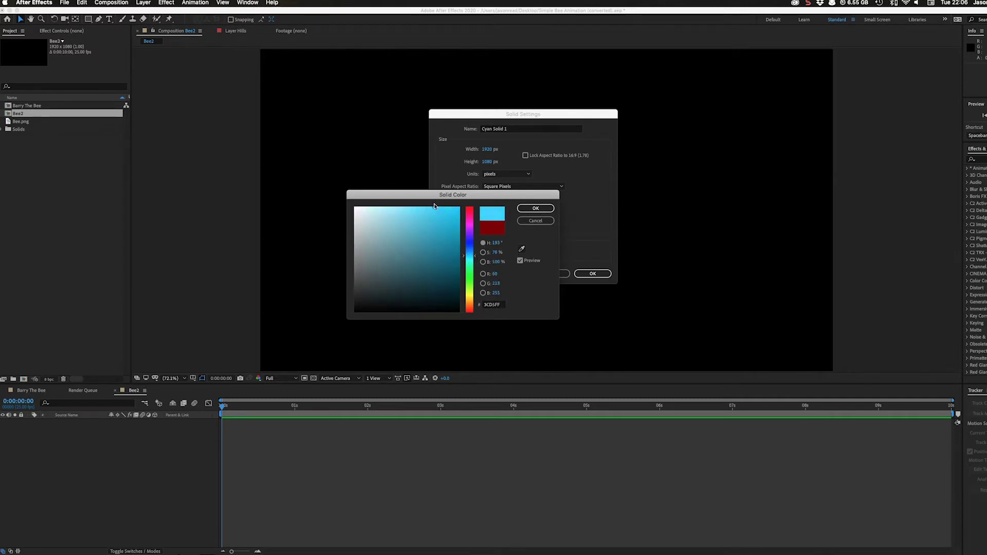
left_click(533, 209)
left_click(512, 130)
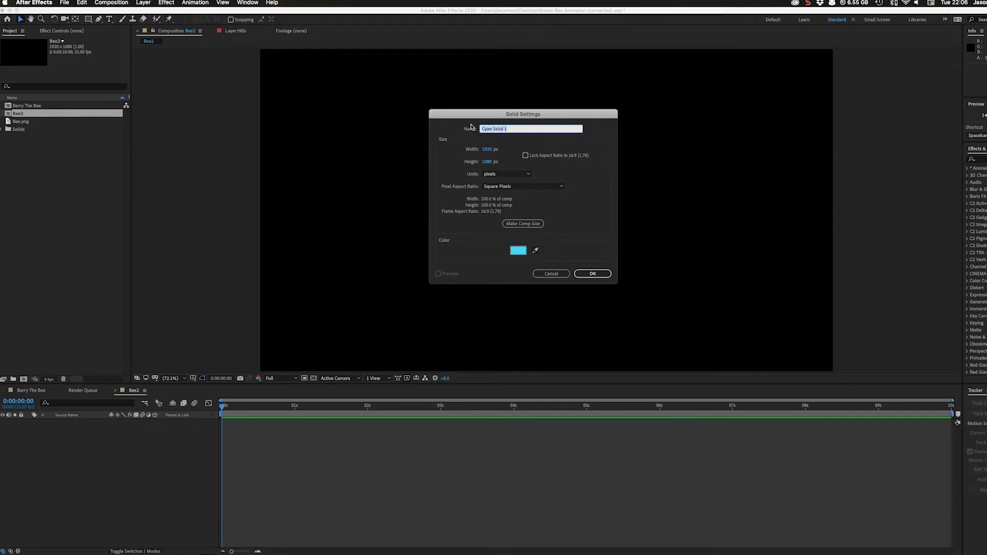
type("Sky")
left_click(592, 274)
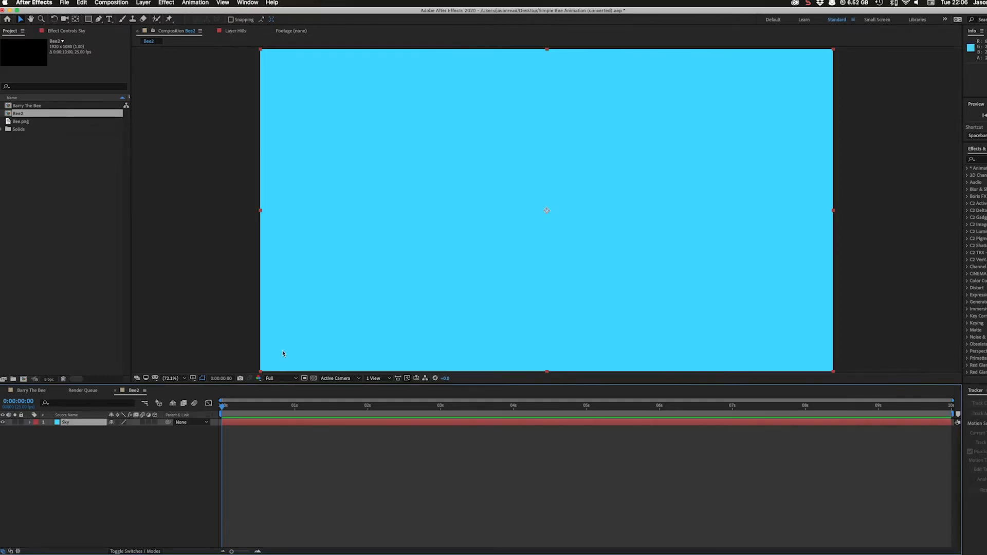
left_click(22, 423)
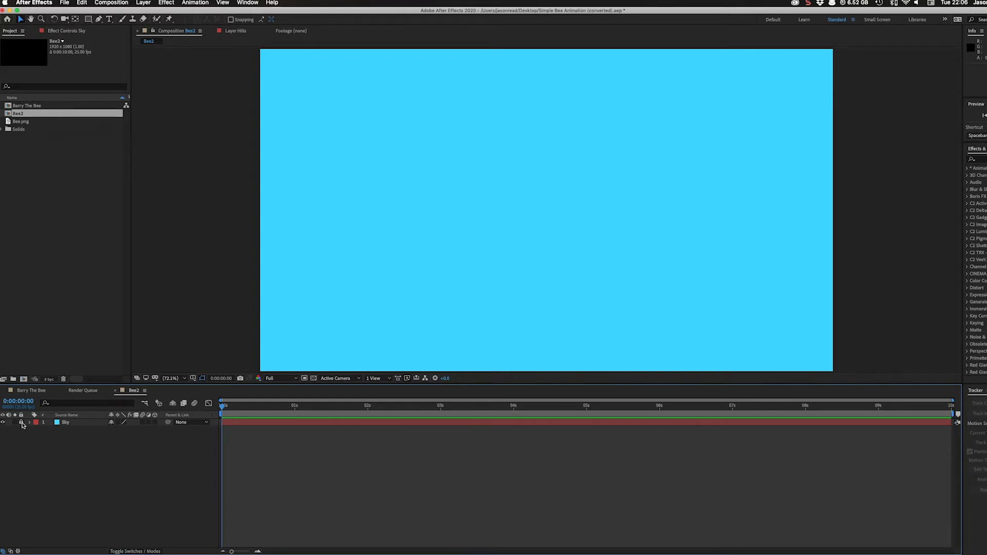
Step: Add a deep green full-frame solid named Hills above the Sky layer
left_click(152, 3)
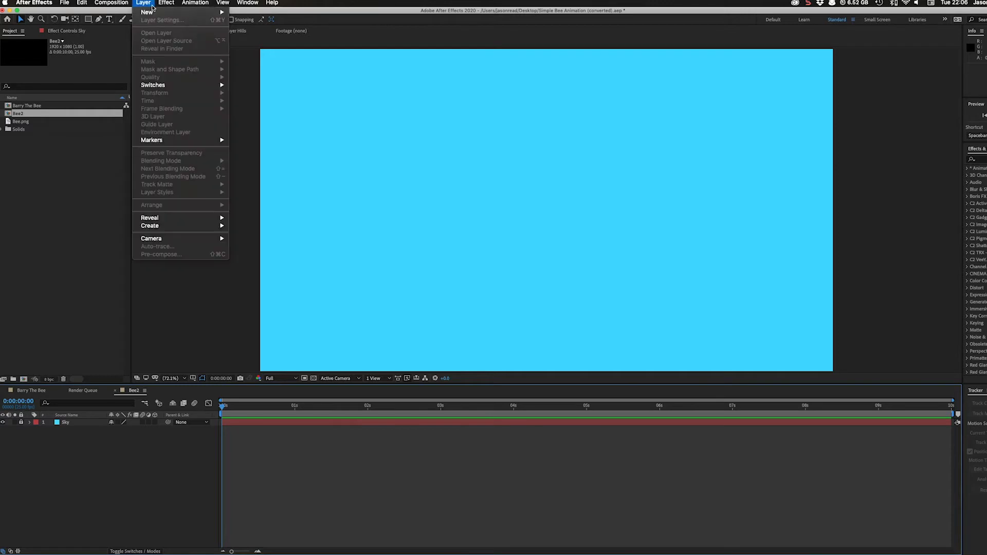
mouse_move(154, 12)
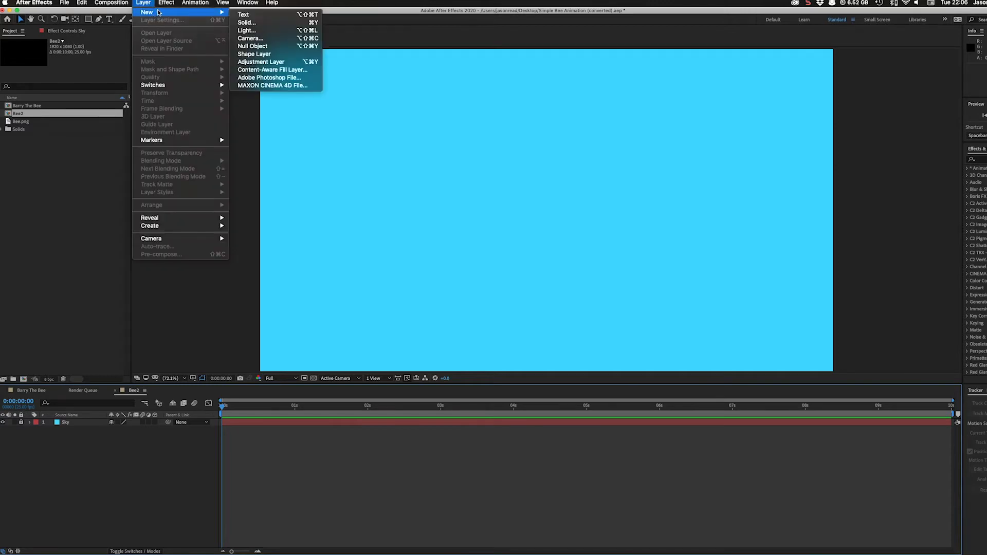
left_click(272, 22)
left_click(518, 250)
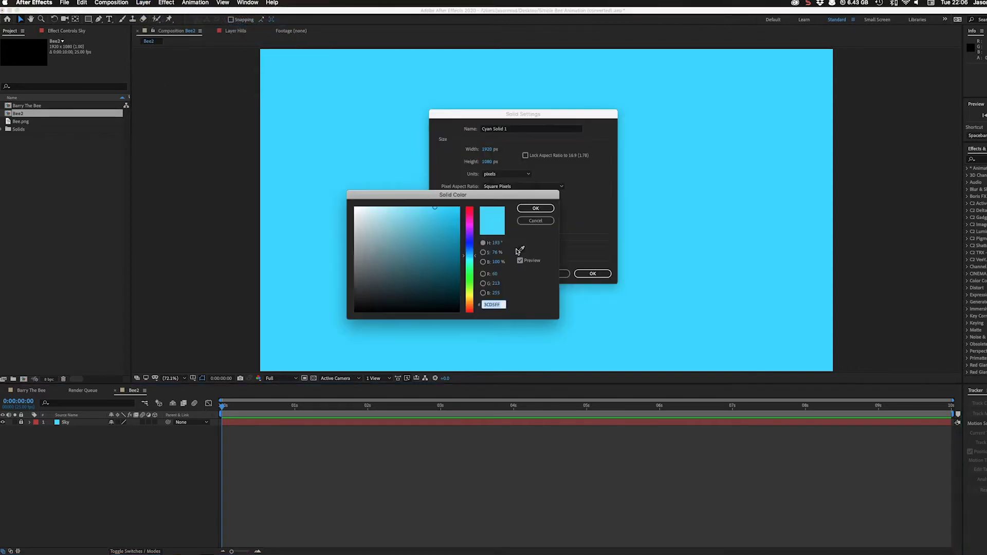
left_click_drag(463, 280, 462, 276)
left_click(458, 263)
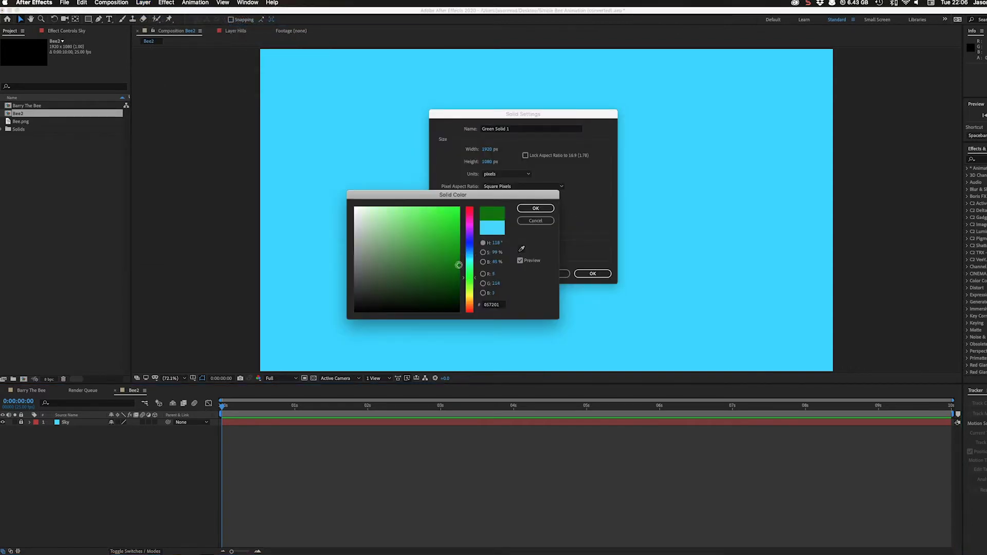
left_click(535, 209)
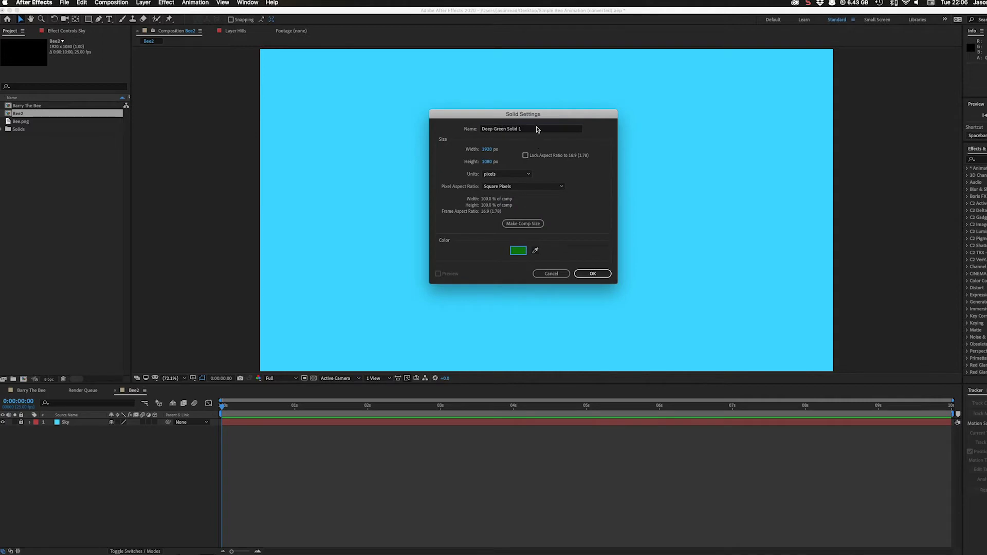
left_click(536, 129)
type("Hills")
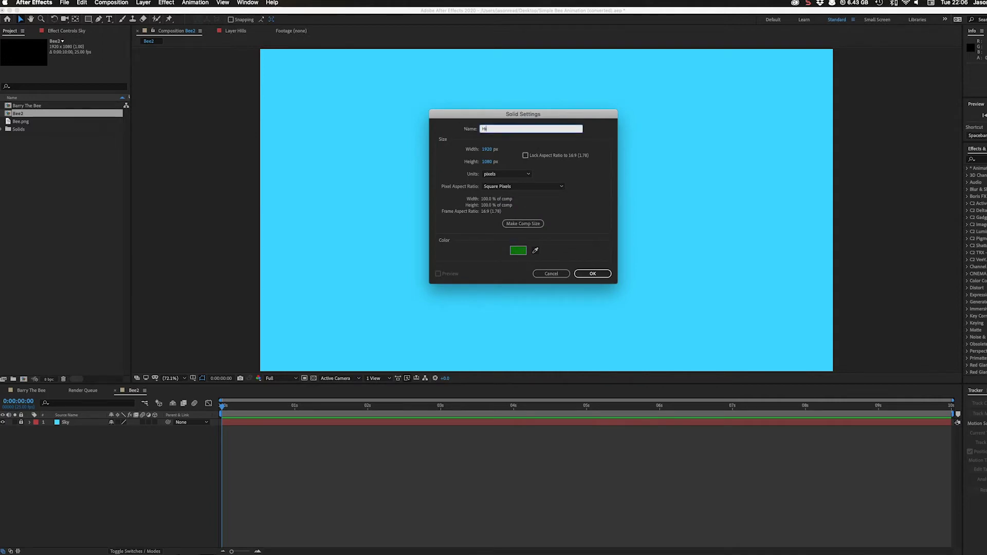
left_click(593, 275)
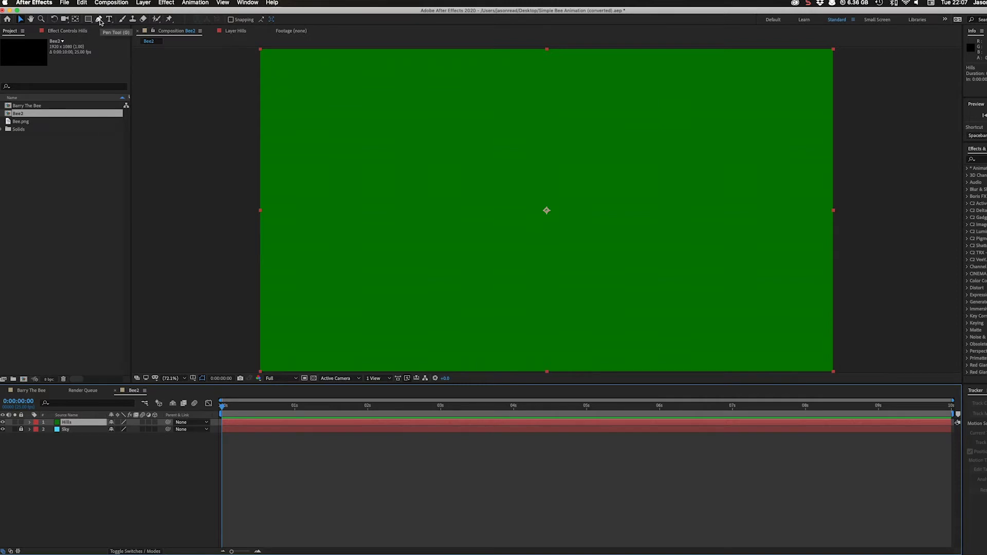
Step: Draw a closed Pen mask on Hills with curved points tracing two hill peaks and the bottom edge
left_click(101, 21)
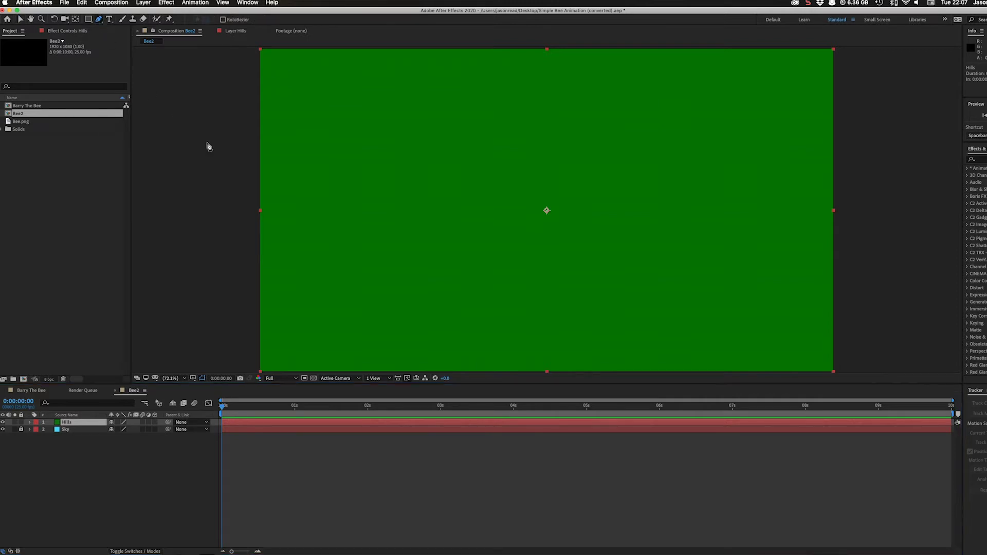
left_click(216, 258)
left_click_drag(219, 259, 302, 246)
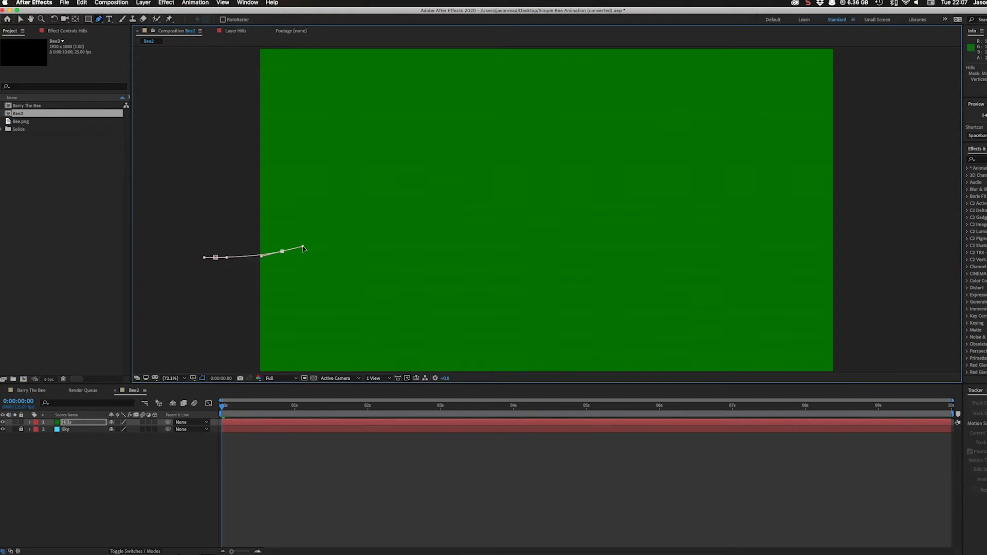
left_click_drag(370, 209, 404, 209)
left_click_drag(458, 251, 484, 252)
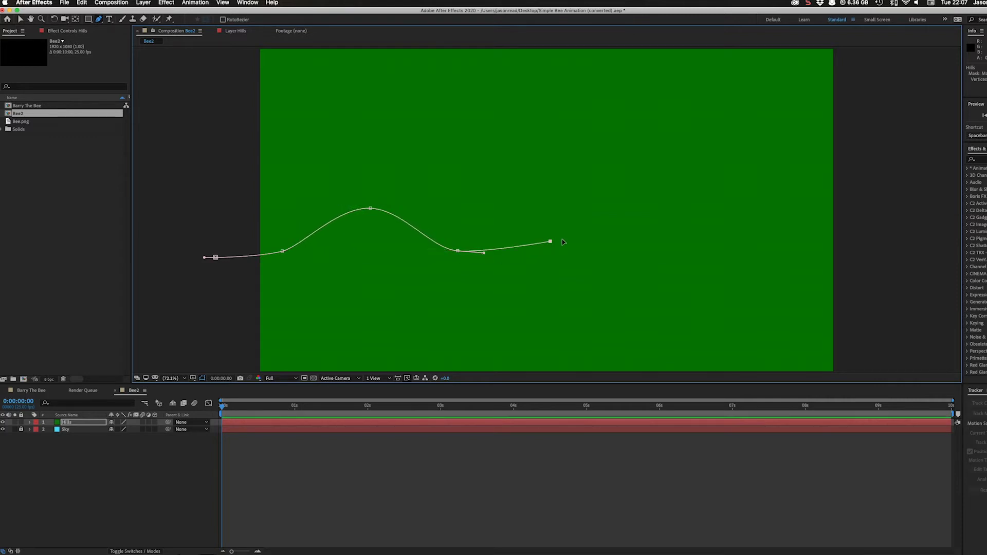
left_click_drag(550, 241, 585, 231)
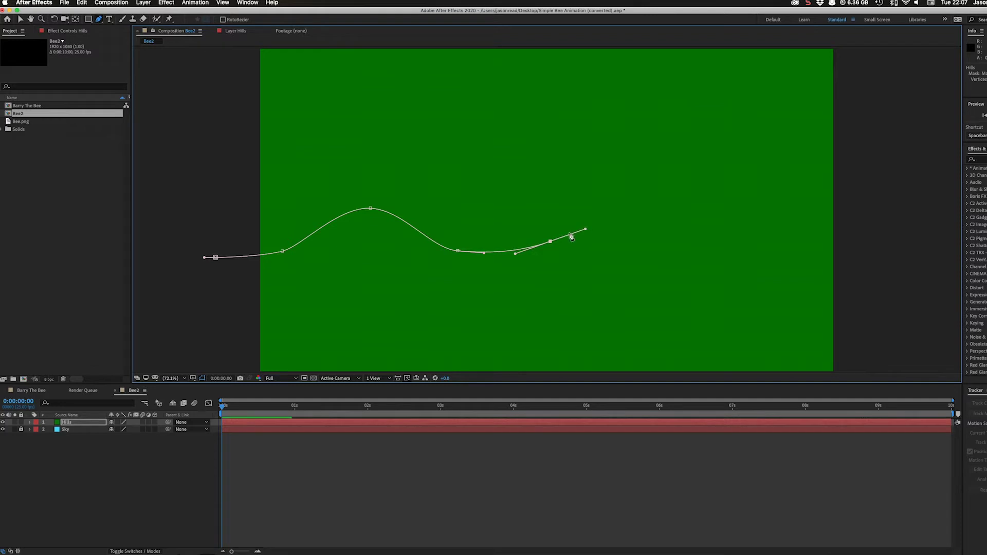
left_click_drag(679, 185, 728, 198)
left_click_drag(782, 248, 877, 252)
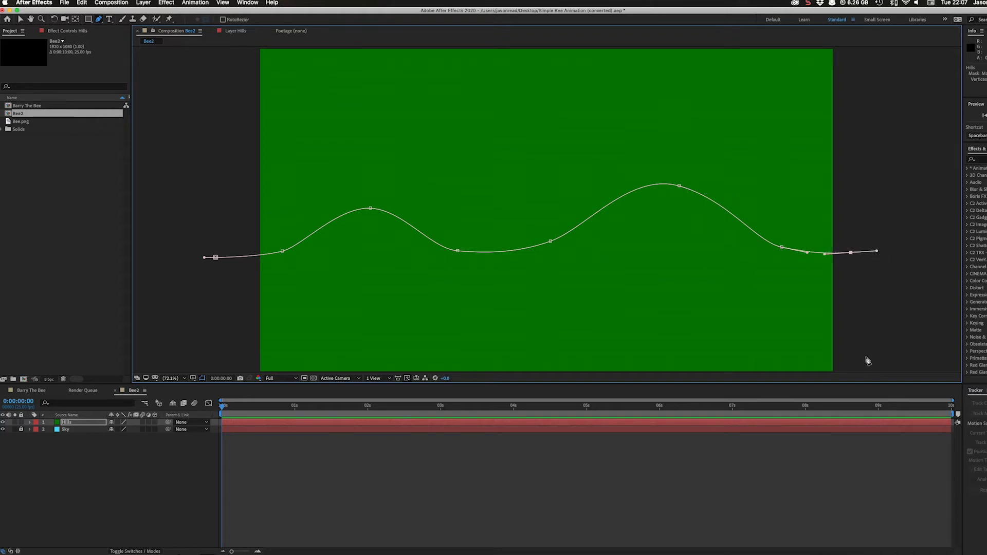
left_click(866, 371)
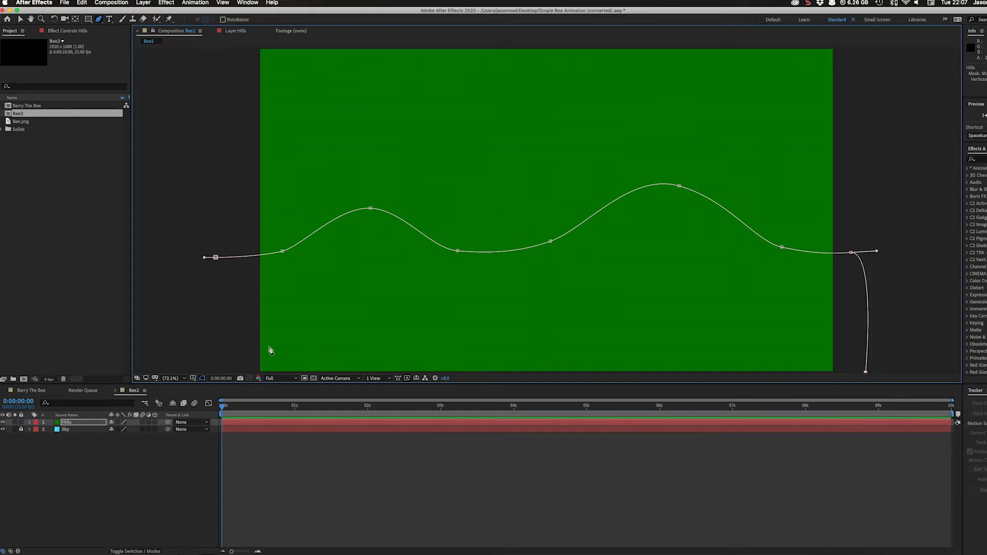
left_click(247, 372)
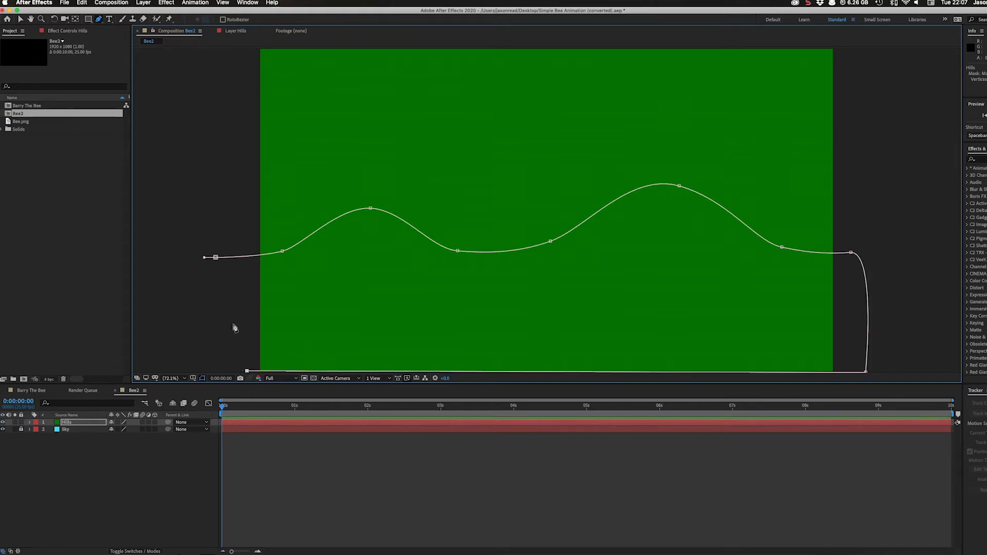
left_click(216, 257)
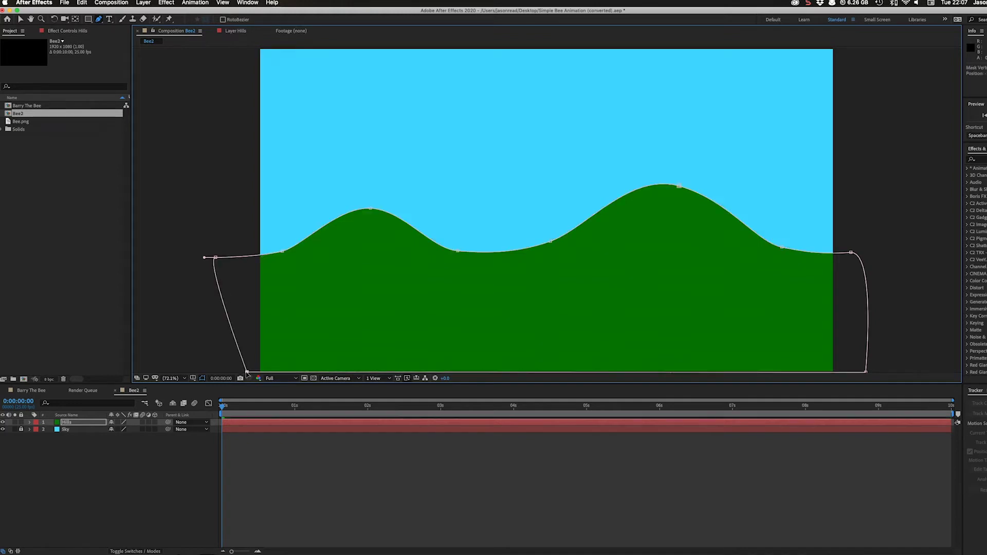
Step: Draw an ellipse with no stroke and FBFF00 yellow fill in the upper-left sky
left_click(562, 466)
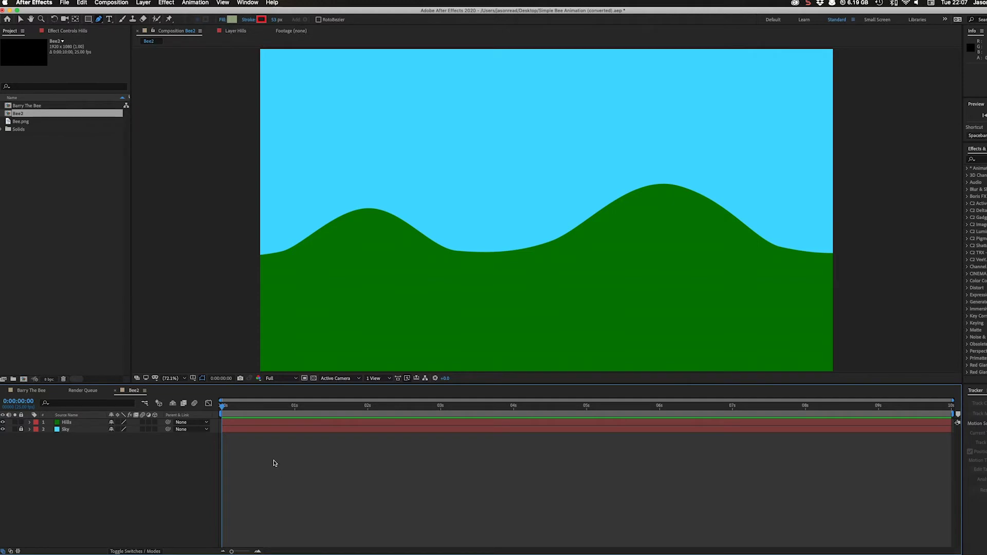
left_click(89, 20)
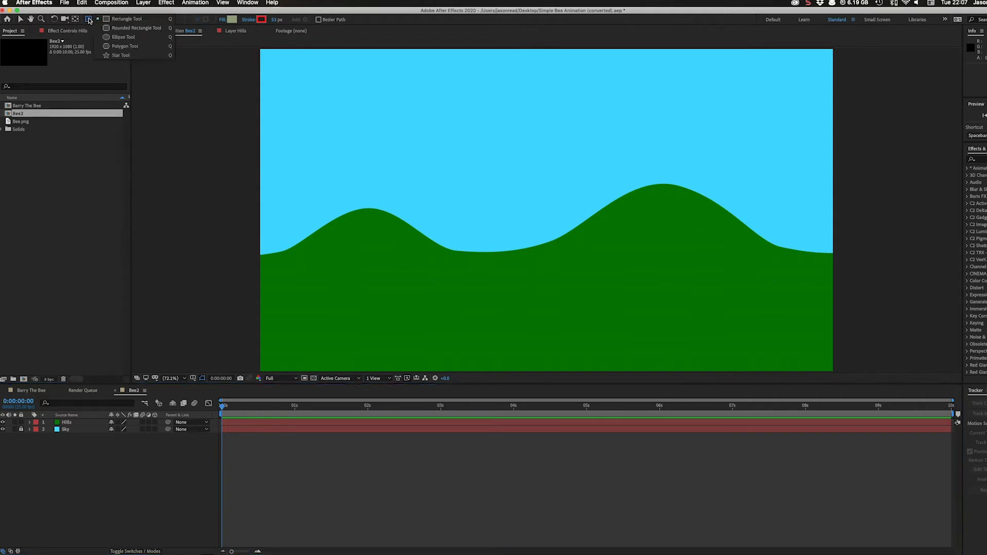
left_click(128, 36)
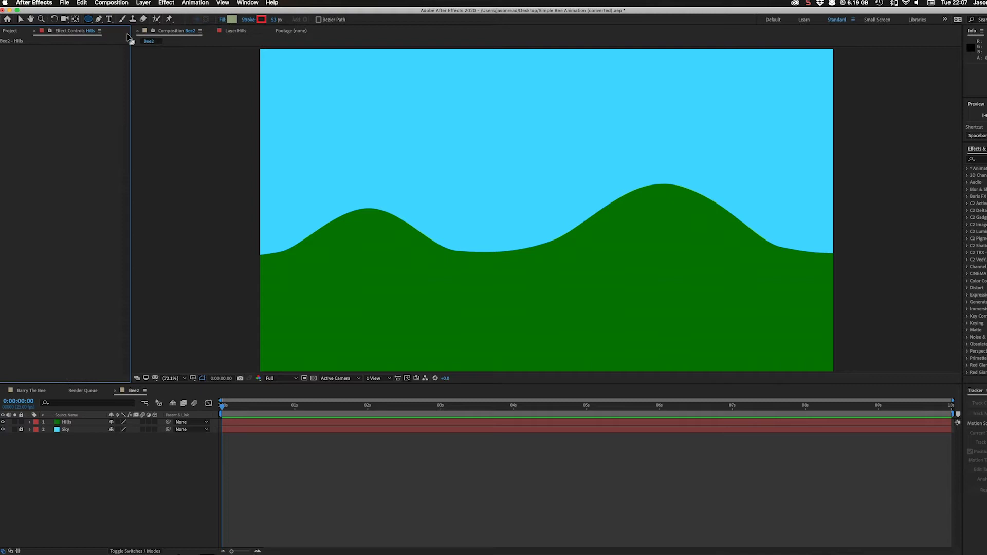
left_click(262, 20, "alt")
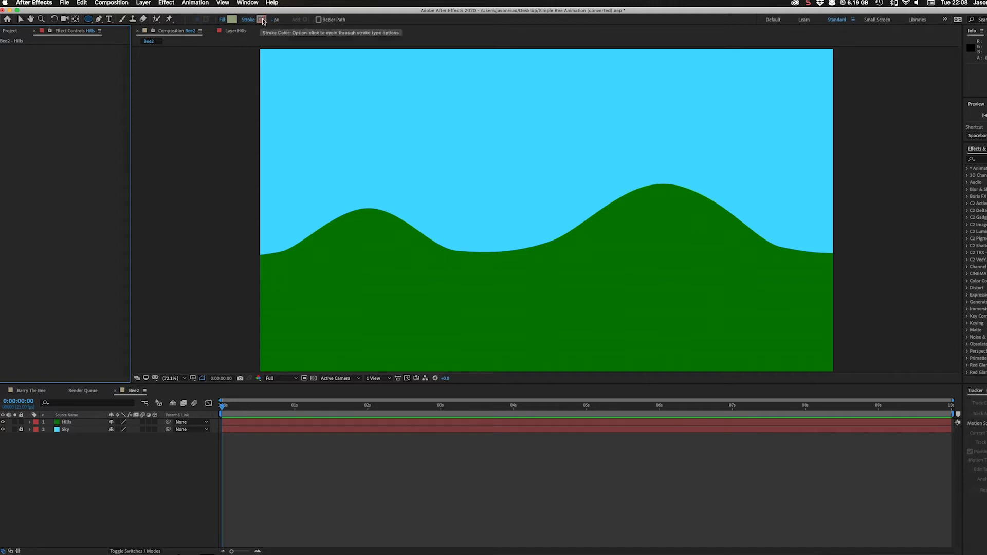
left_click(232, 20)
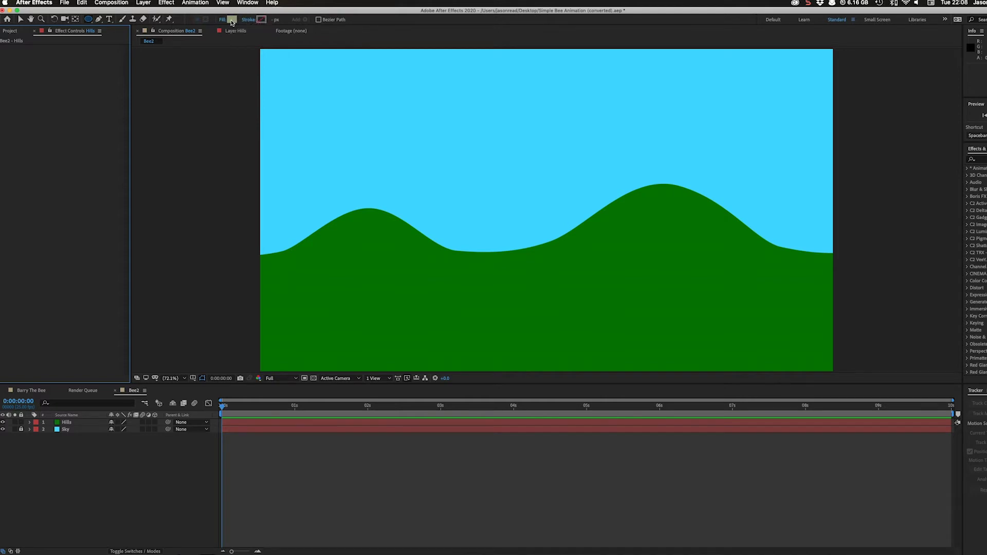
left_click_drag(472, 289, 475, 295)
left_click_drag(447, 242, 469, 205)
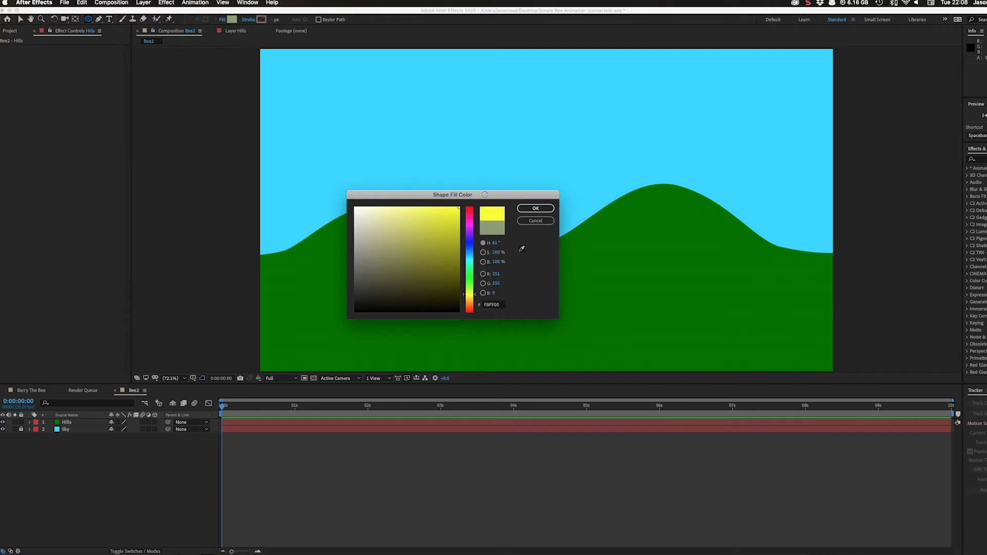
left_click(535, 208)
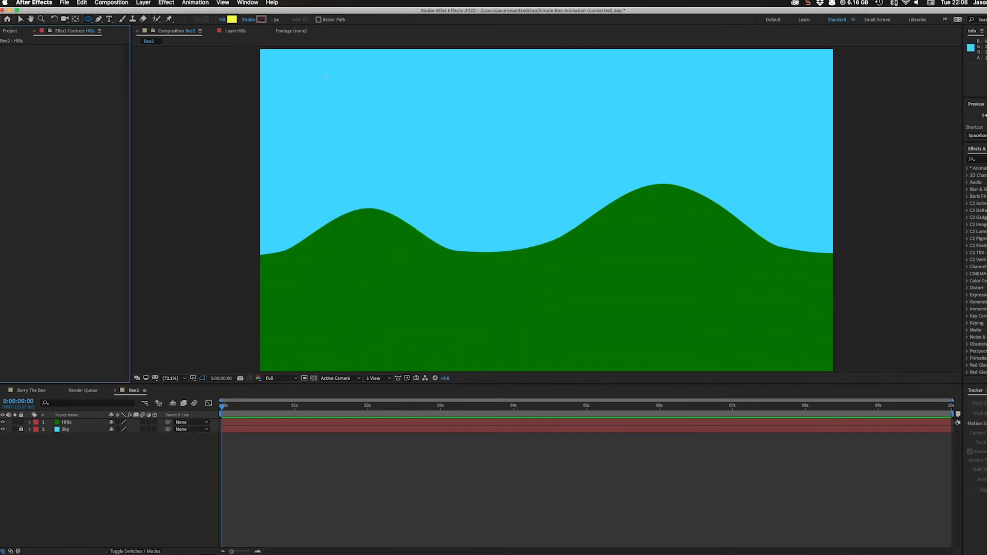
left_click_drag(308, 72, 389, 144)
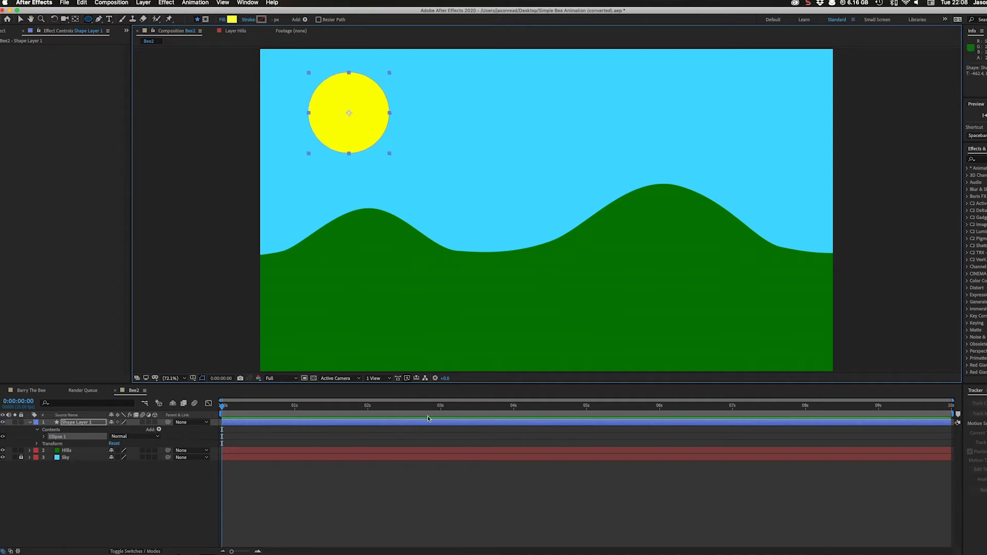
Step: Rename Shape Layer 1 to Sun
left_click(77, 424)
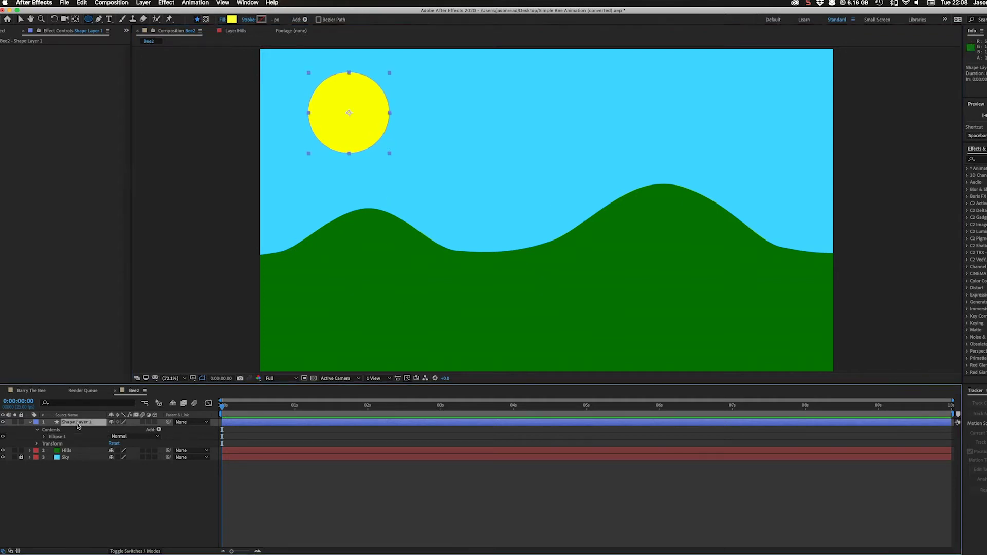
key("Return")
type("Sun")
key("Return")
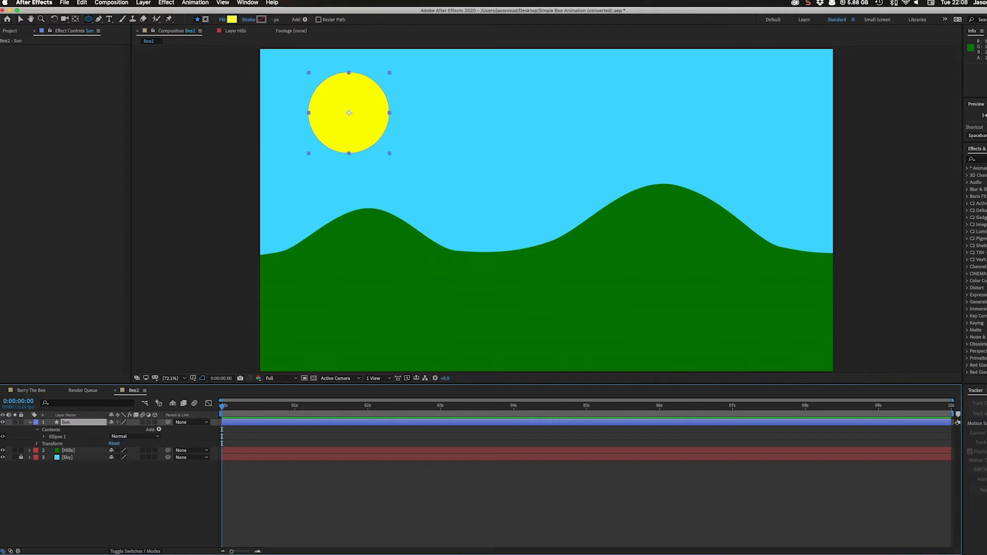
left_click(271, 443)
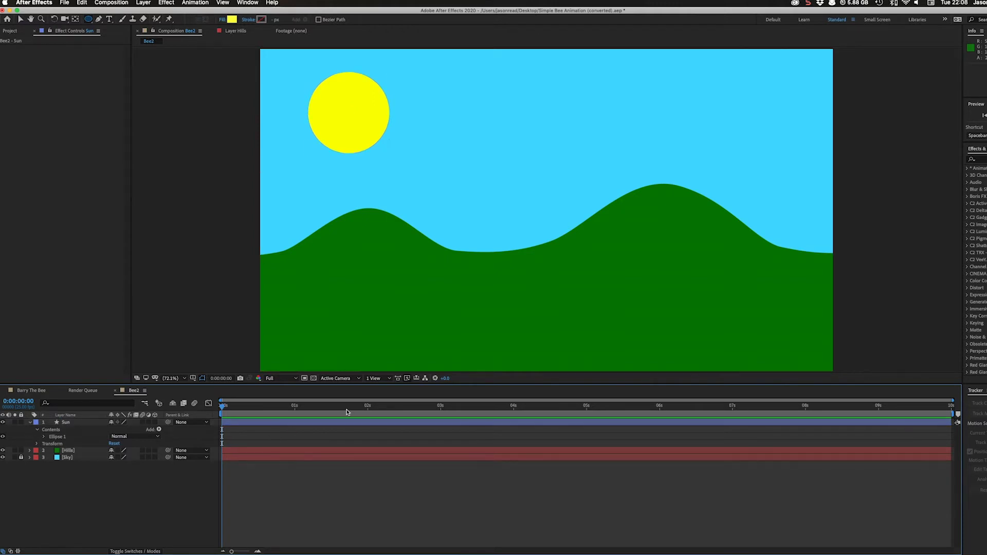
Step: Set a Position keyframe on the Sun layer at 2 seconds, then return to the start
left_click(367, 406)
left_click(370, 423)
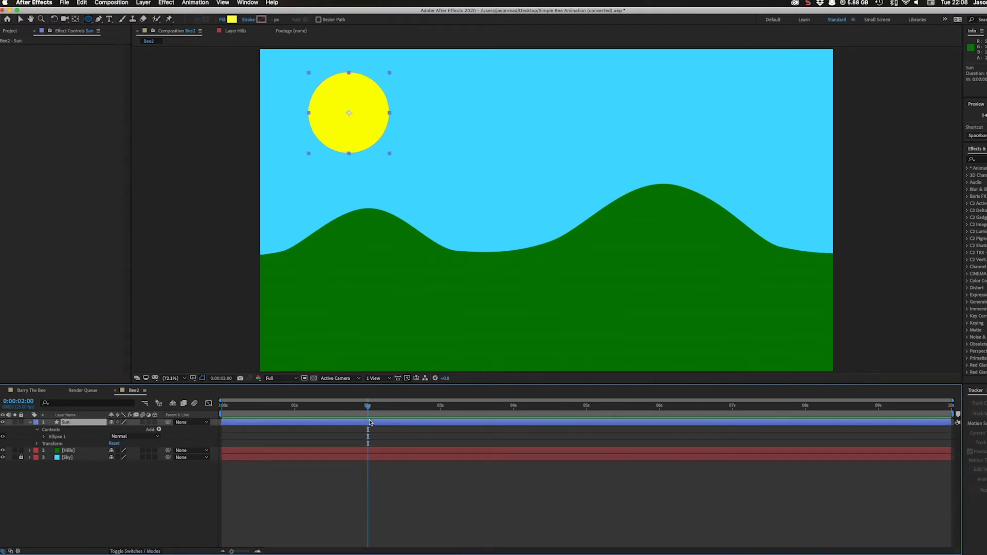
key("p")
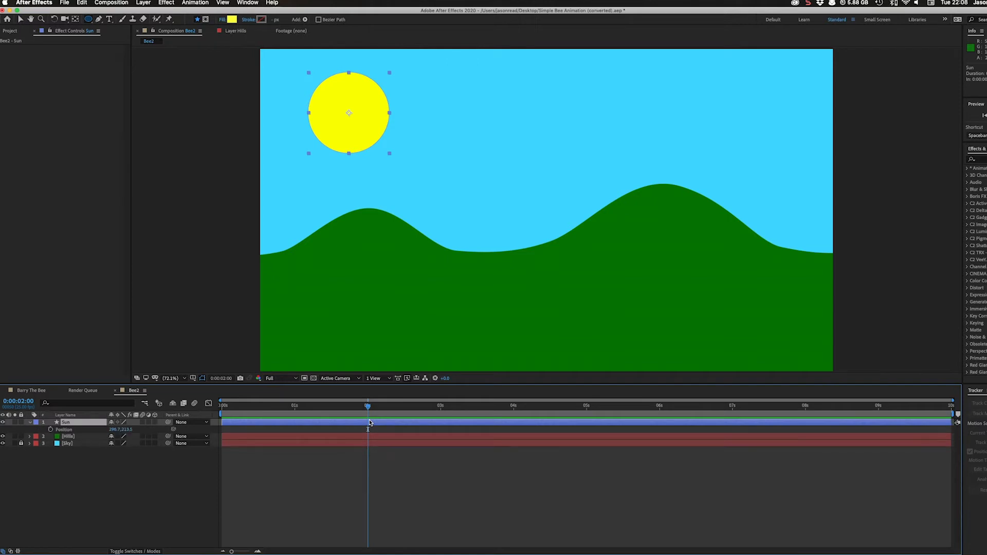
left_click(51, 430)
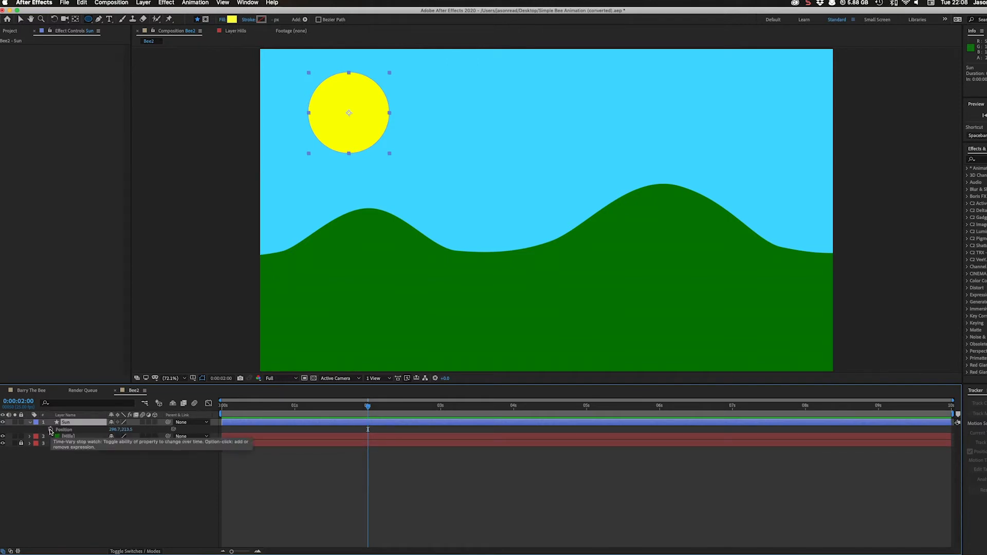
left_click_drag(271, 406, 200, 409)
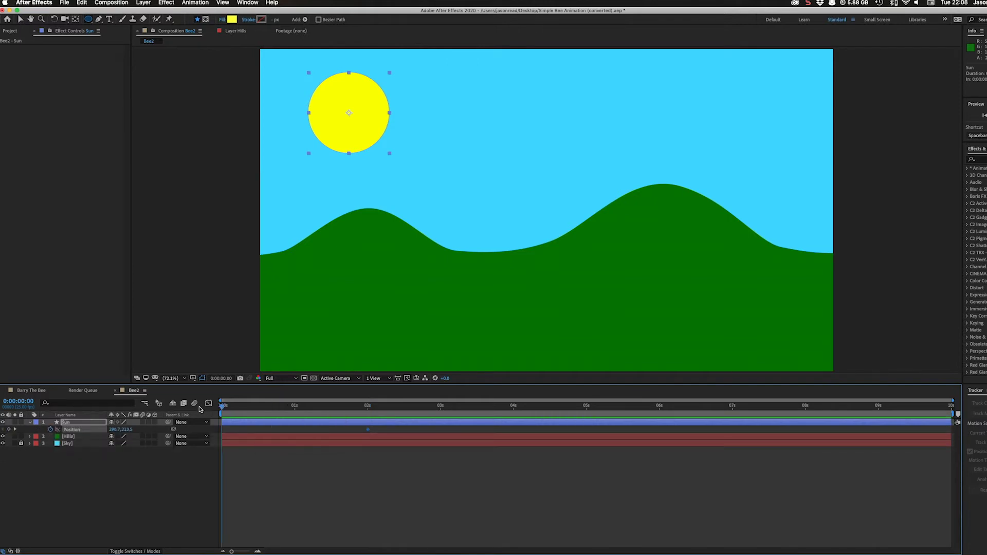
Step: Lower the sun's starting position at frame 0 onto the hill and preview the rise
left_click(21, 20)
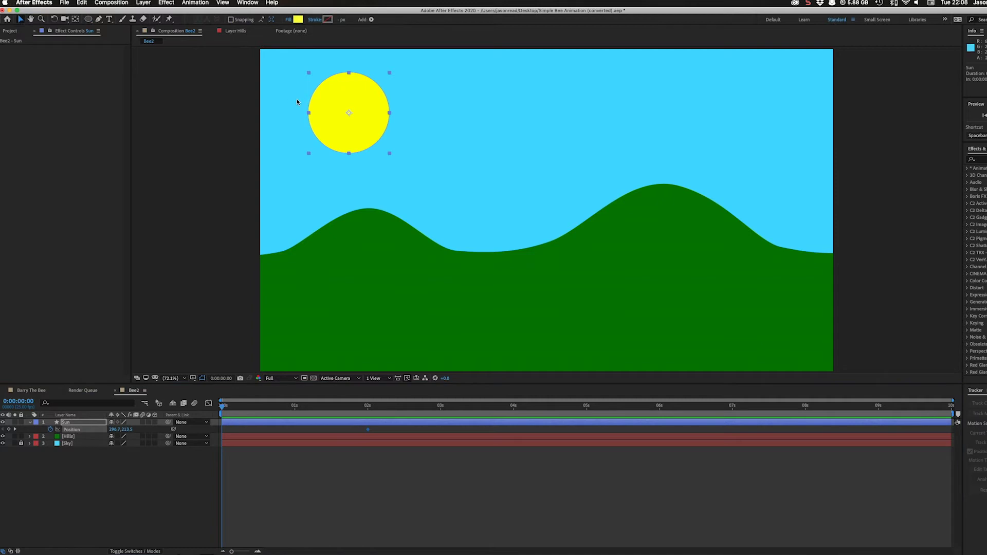
left_click_drag(364, 139, 364, 143)
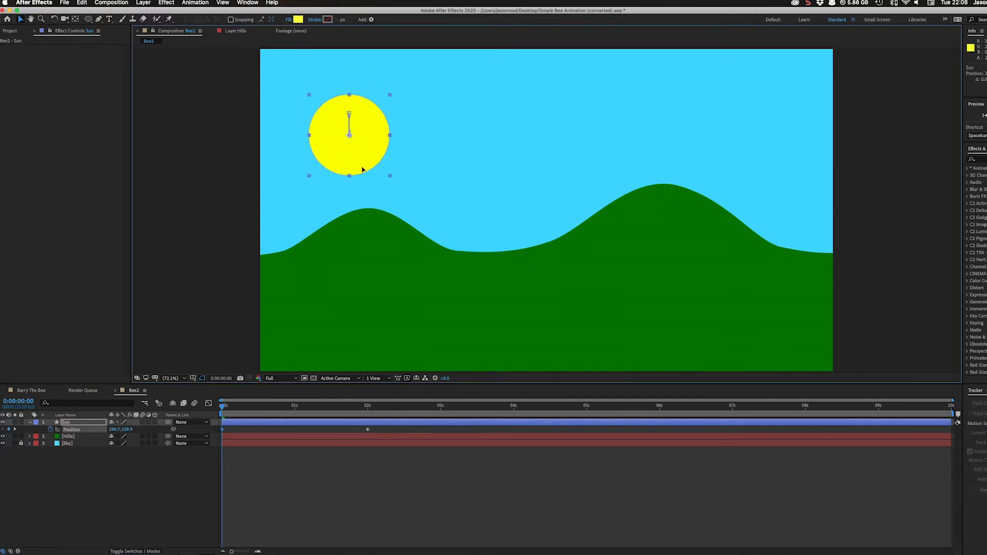
left_click_drag(362, 170, 365, 235)
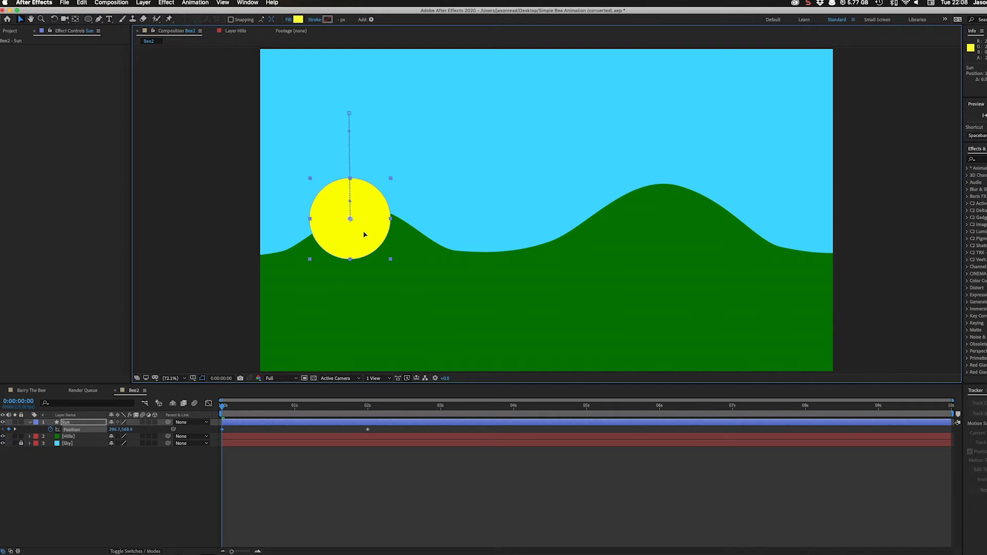
left_click_drag(365, 235, 362, 283)
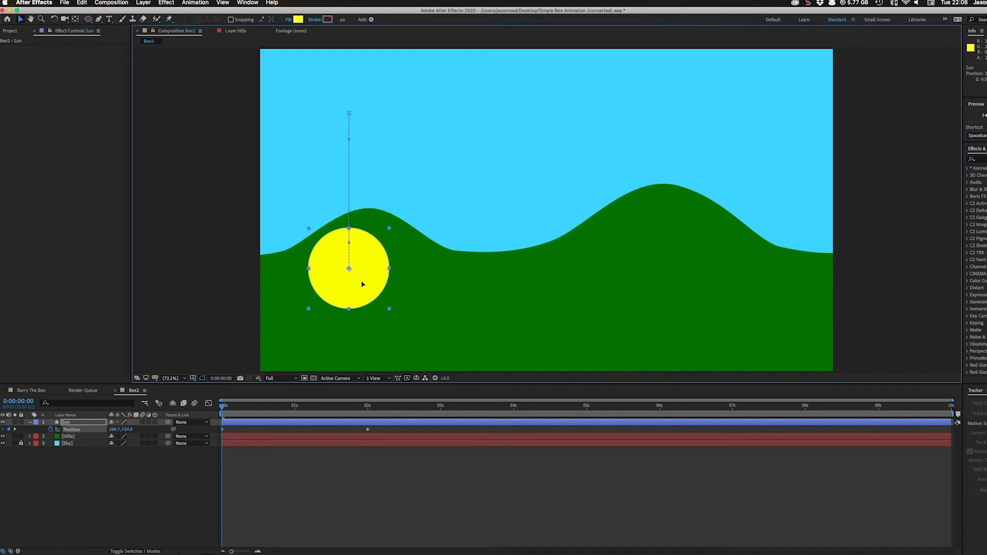
key("space")
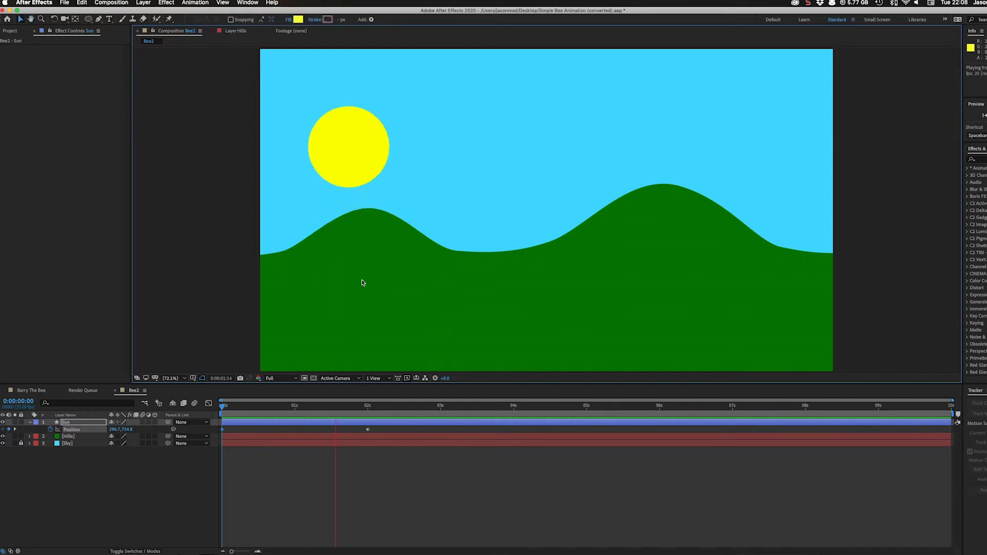
key("space")
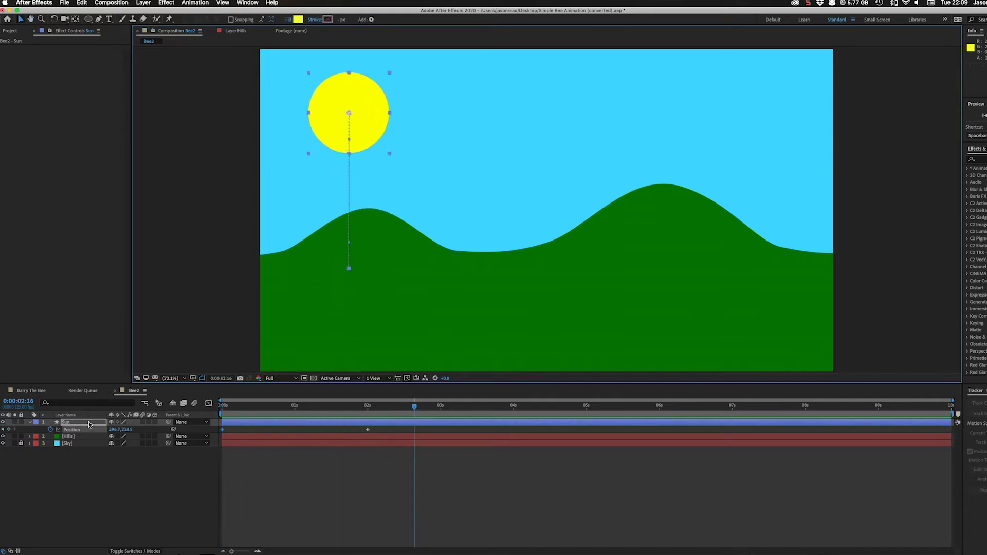
Step: Move the Sun layer beneath Hills and preview the animation from the start
left_click_drag(89, 425, 89, 442)
left_click_drag(260, 405, 216, 406)
key("space")
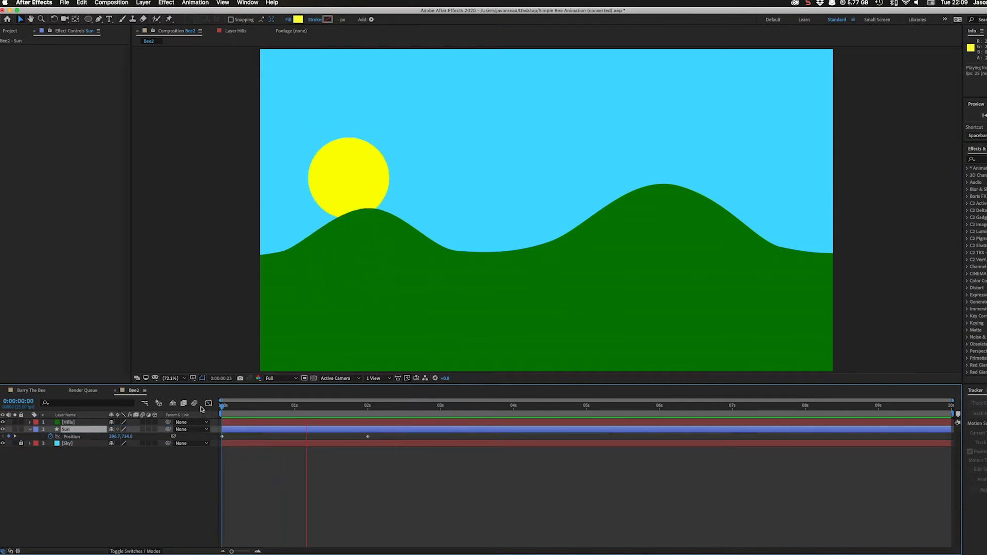
key("space")
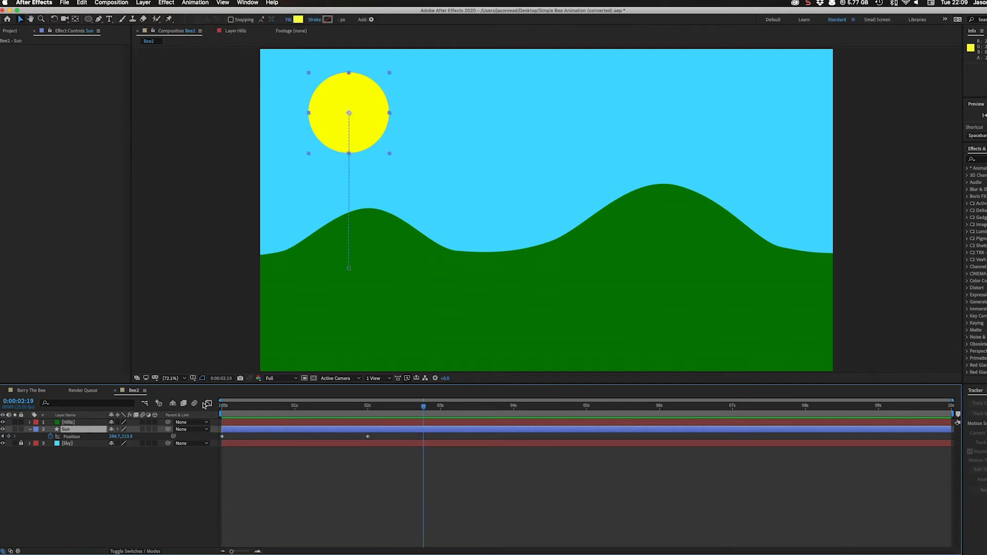
Step: Scrub the sun animation in Bee2 and add a Zig Zag operator to the Sun's contents
left_click(39, 392)
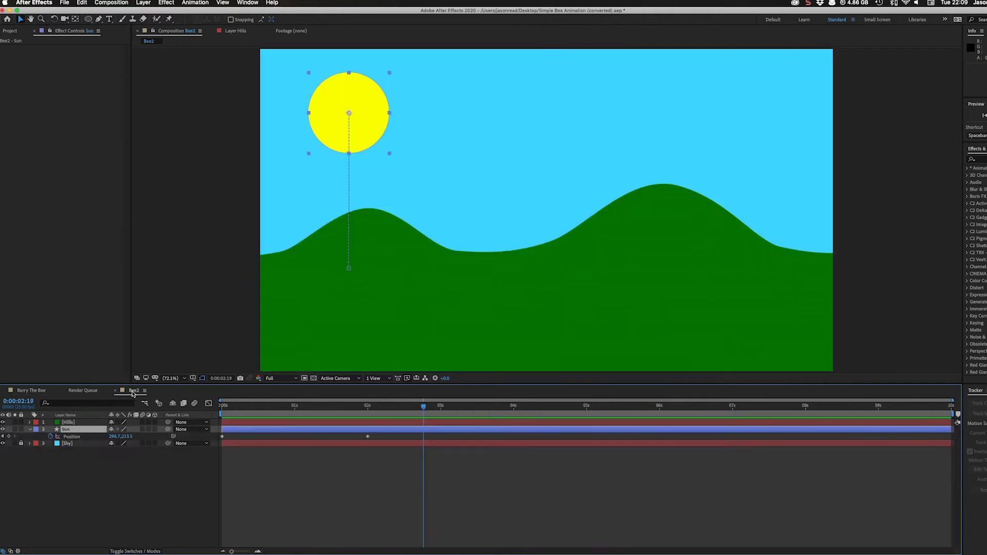
left_click(133, 392)
left_click_drag(247, 415, 417, 409)
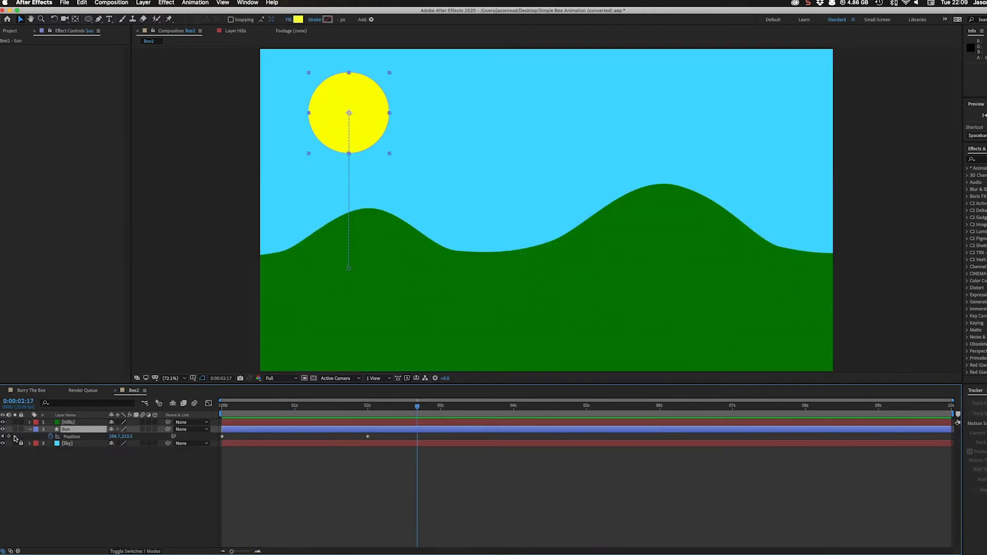
left_click(29, 430)
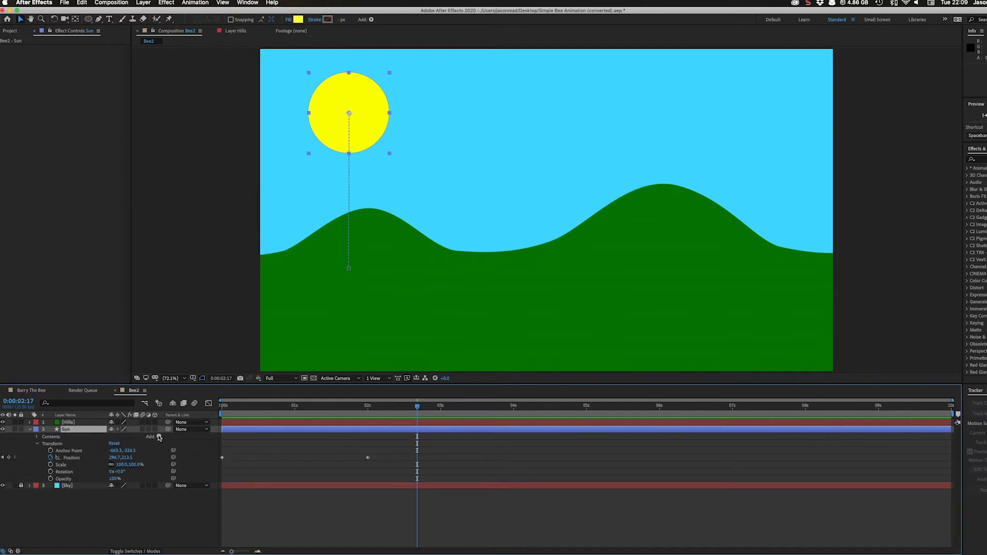
left_click(159, 437)
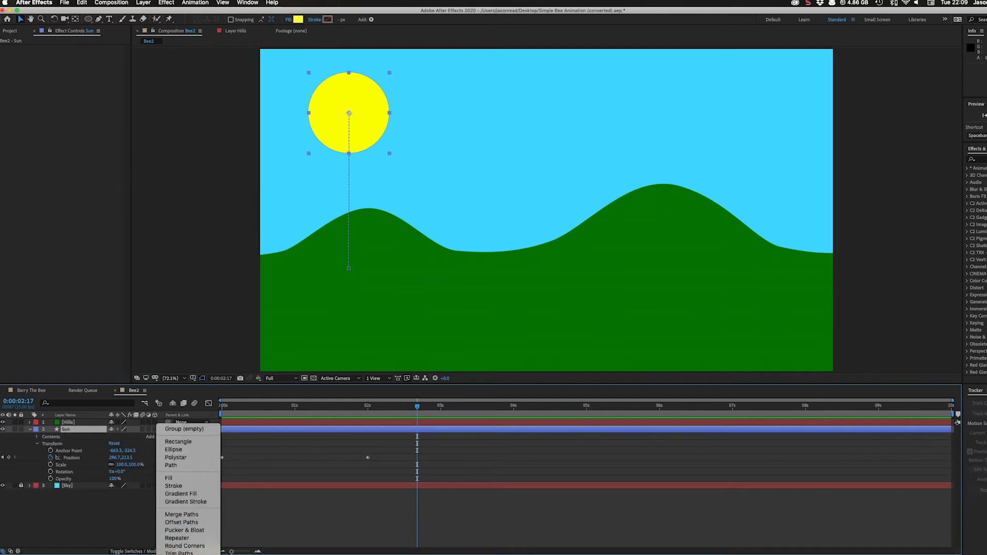
left_click(177, 553)
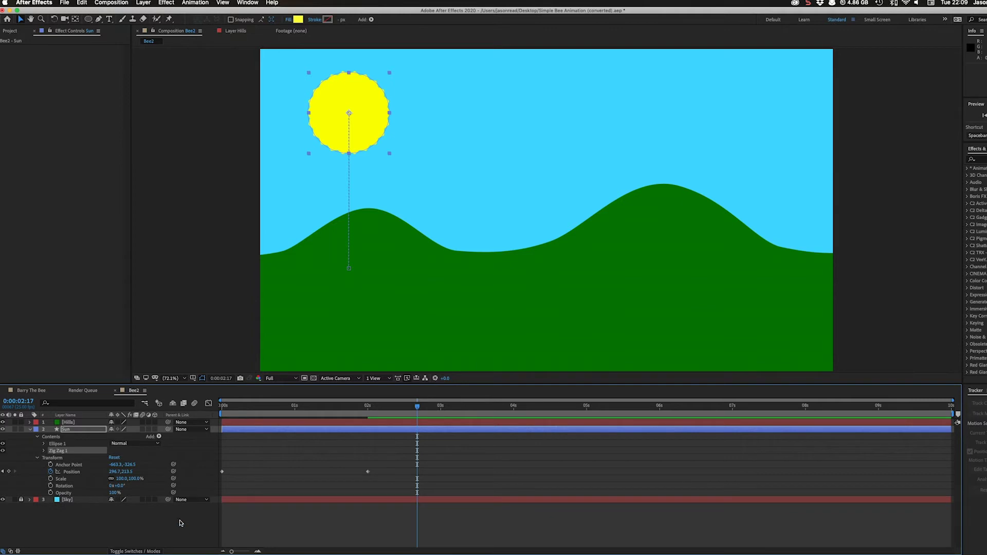
Step: Set the Zig Zag Size to 10 and Ridges per segment to 20
left_click(298, 457)
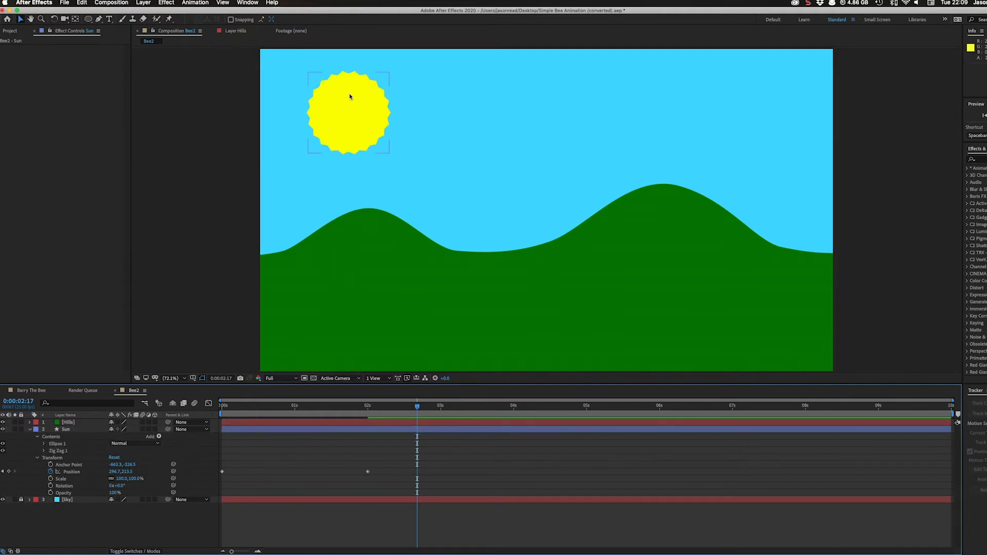
left_click(45, 451)
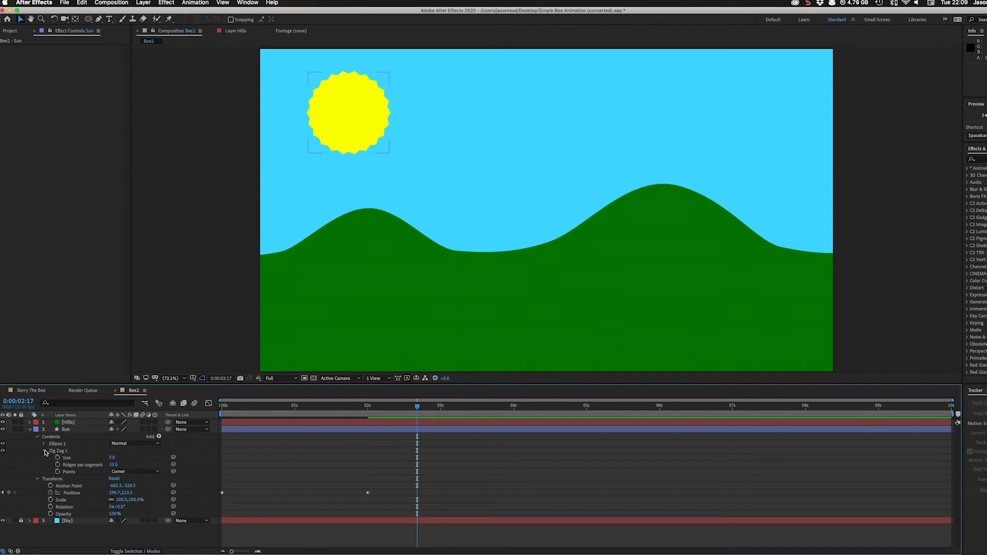
left_click(112, 457)
key("Return")
left_click(113, 465)
key("Return")
Step: Add Wiggle Paths to the Sun and preview the spiky, roughened edge
left_click(159, 437)
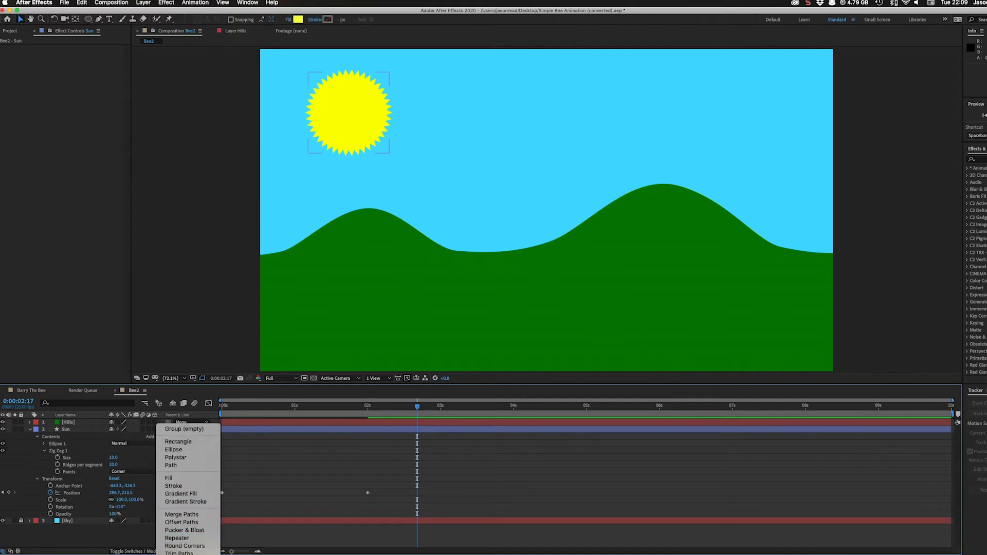
left_click(180, 554)
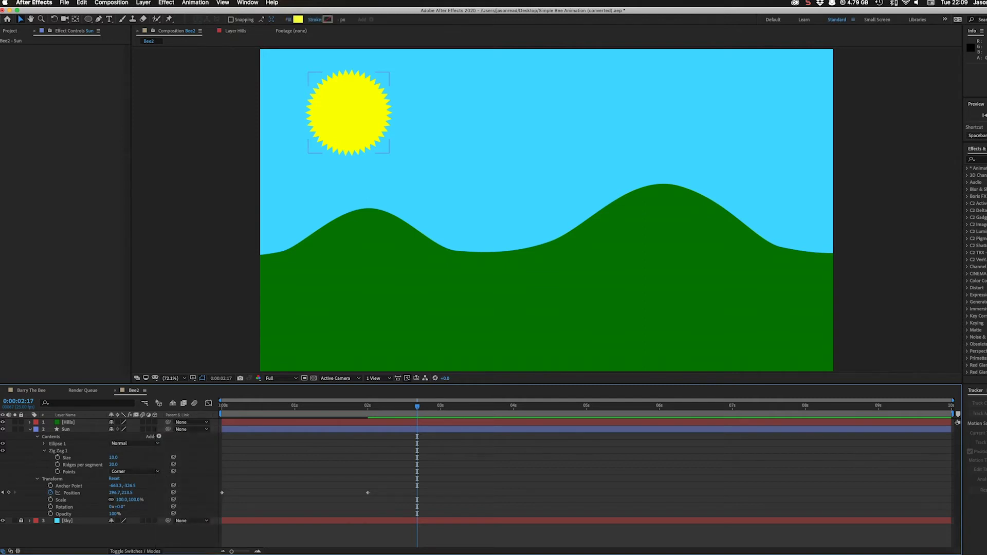
left_click(278, 491)
key("space")
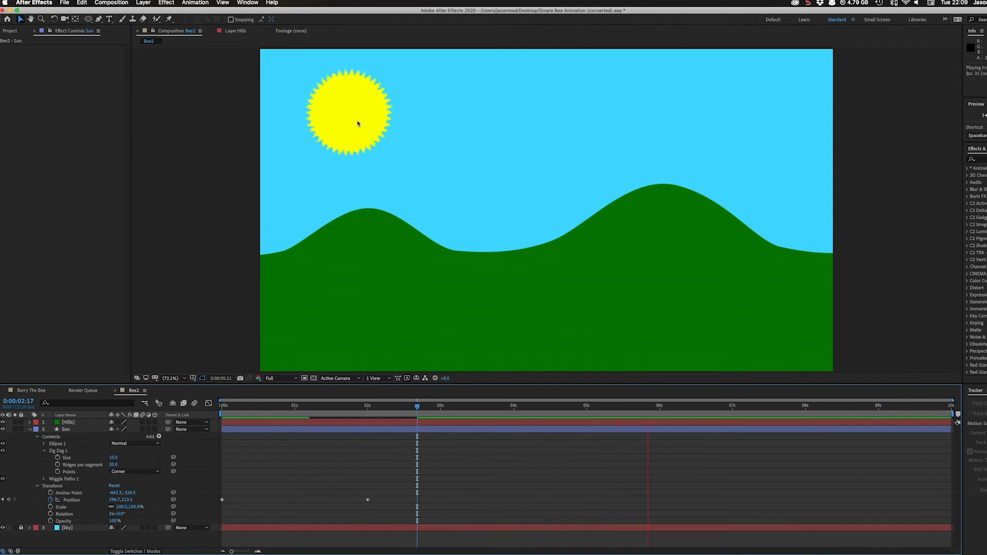
key("space")
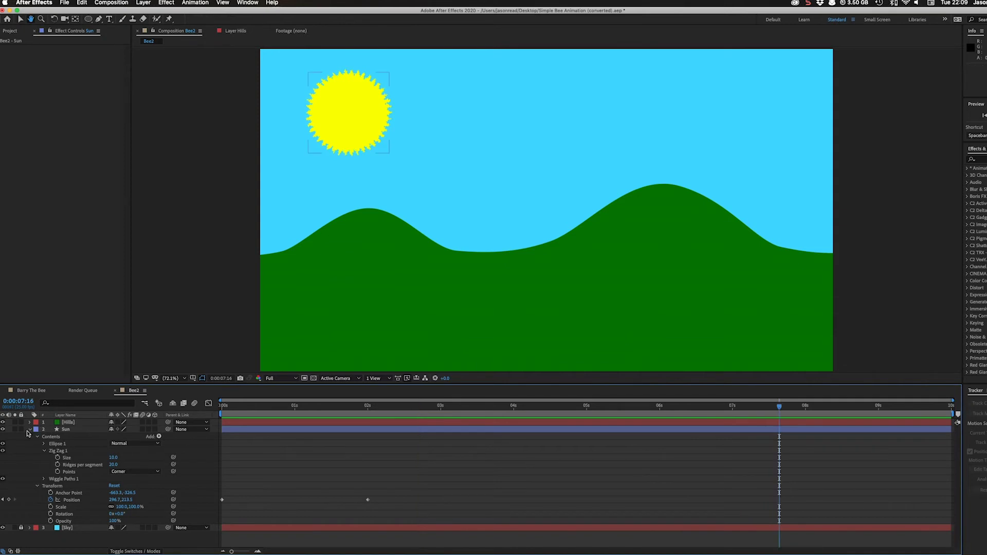
left_click(29, 430)
Step: Replay the Bee2 preview from the start
key("Home")
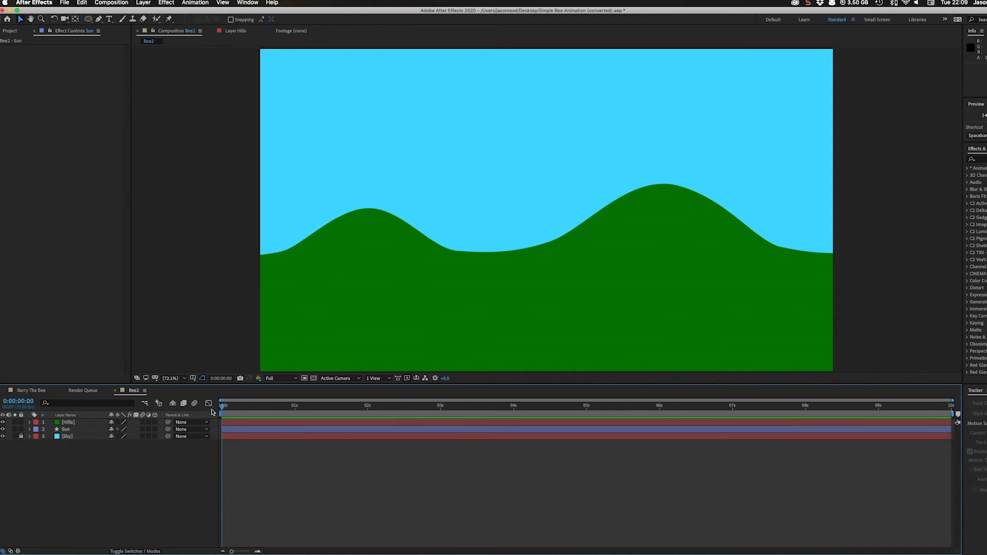
key("space")
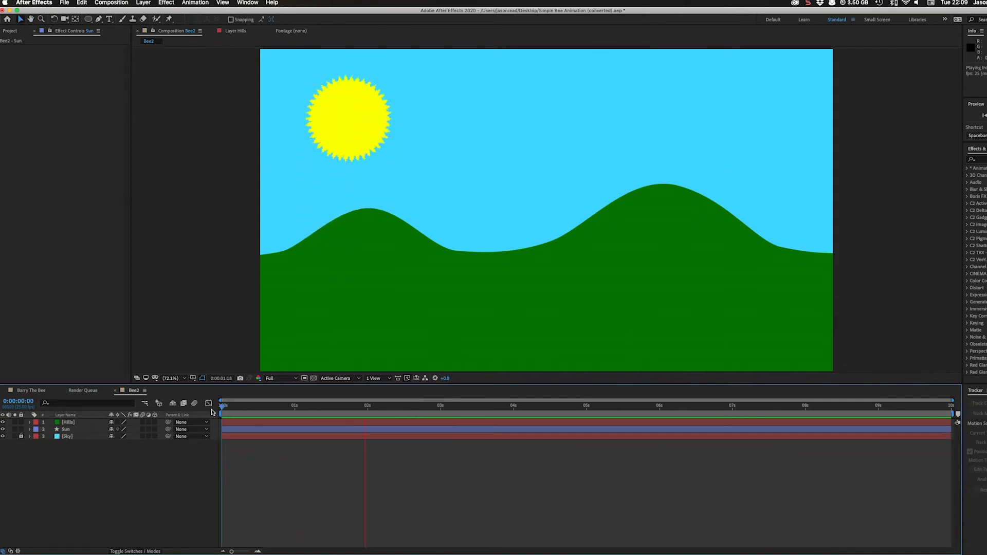
key("space")
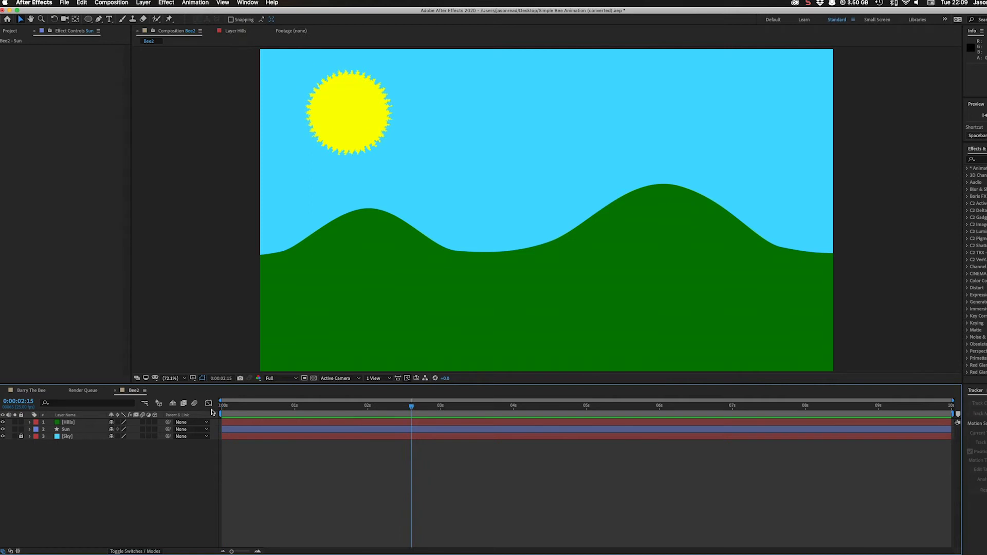
Step: Add Bee.png to Bee2, scale it to 25%, and place it just off the right edge
left_click(10, 31)
left_click(71, 154)
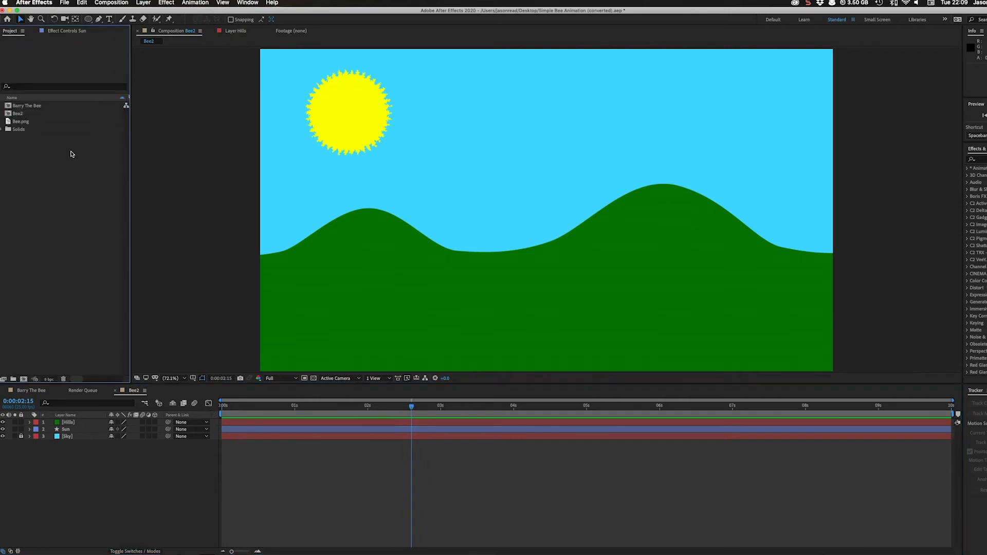
left_click_drag(15, 123, 541, 206)
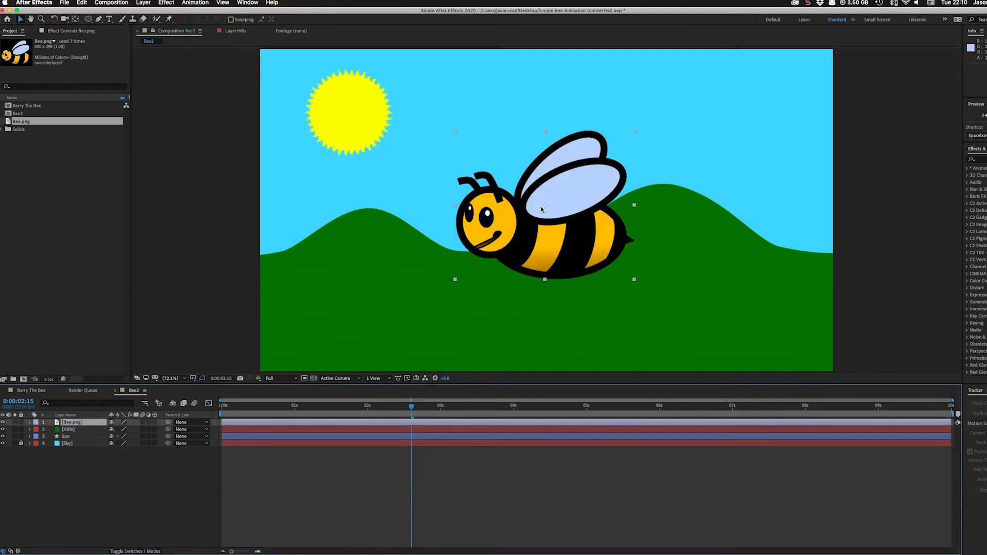
key("s")
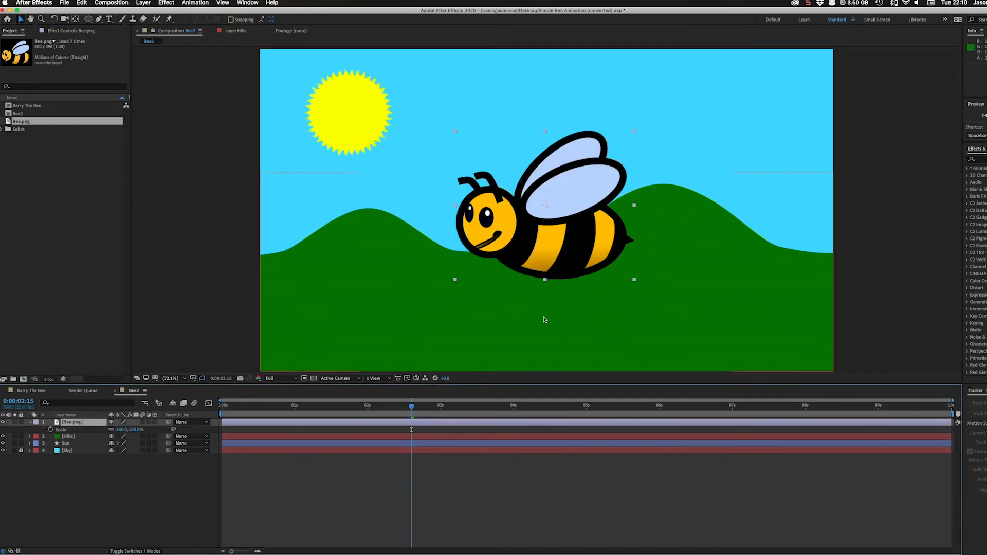
left_click(122, 429)
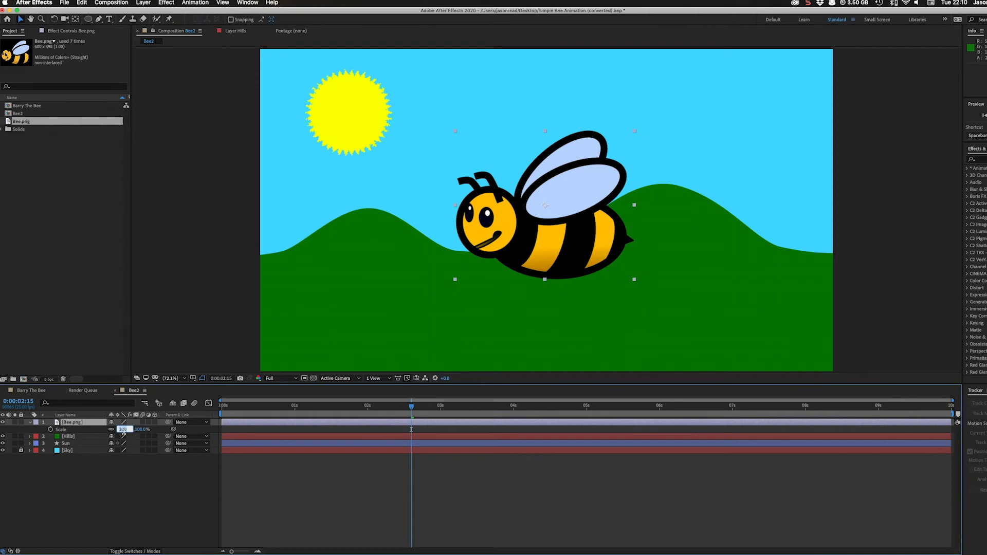
key("Return")
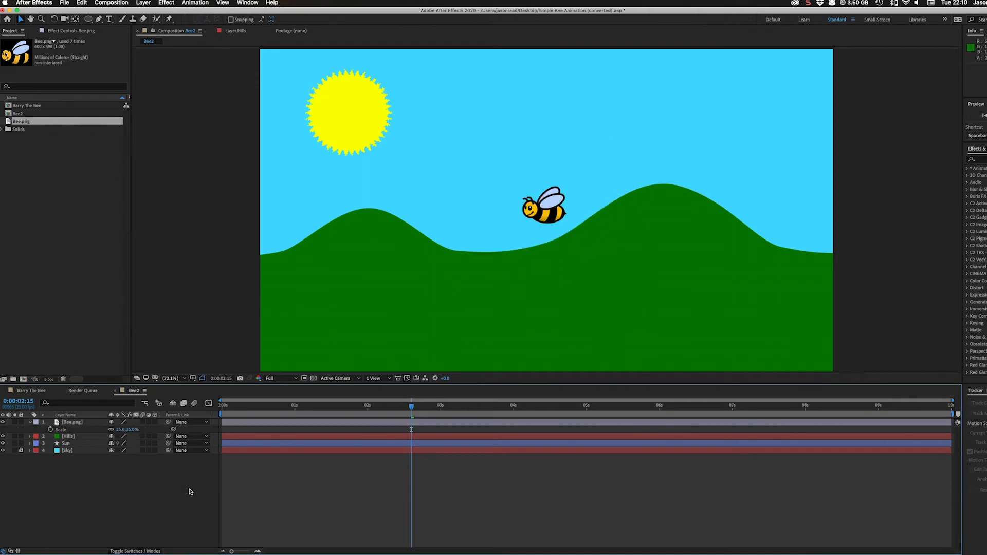
left_click_drag(544, 206, 884, 154)
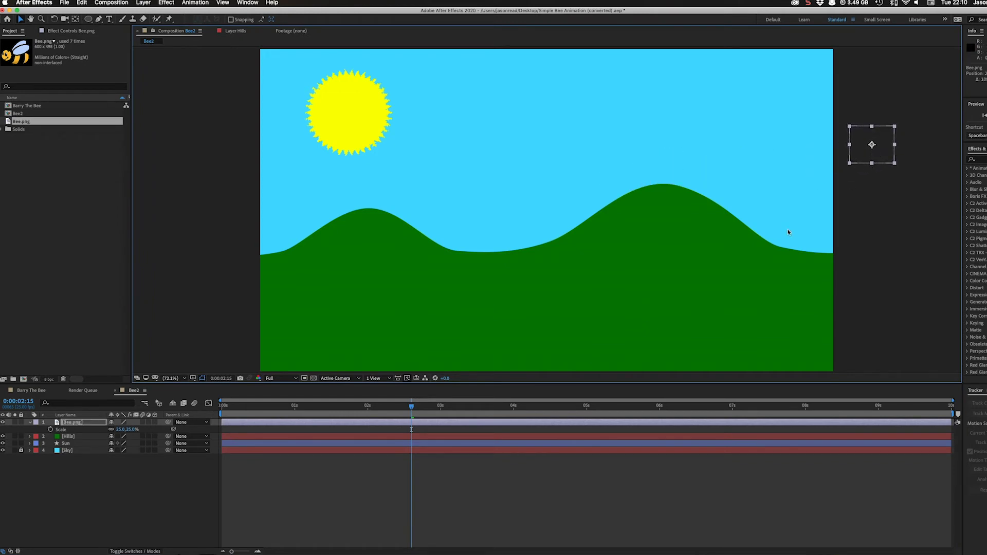
Step: Keyframe the bee's Position at 0s, move it off the left edge at 6s, and preview
left_click_drag(316, 415, 222, 414)
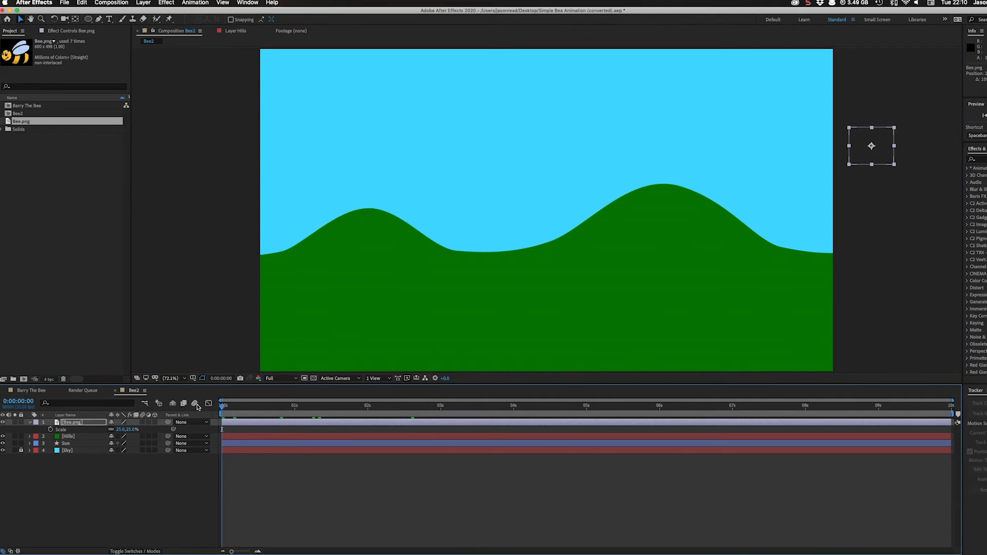
key("p")
left_click(51, 430)
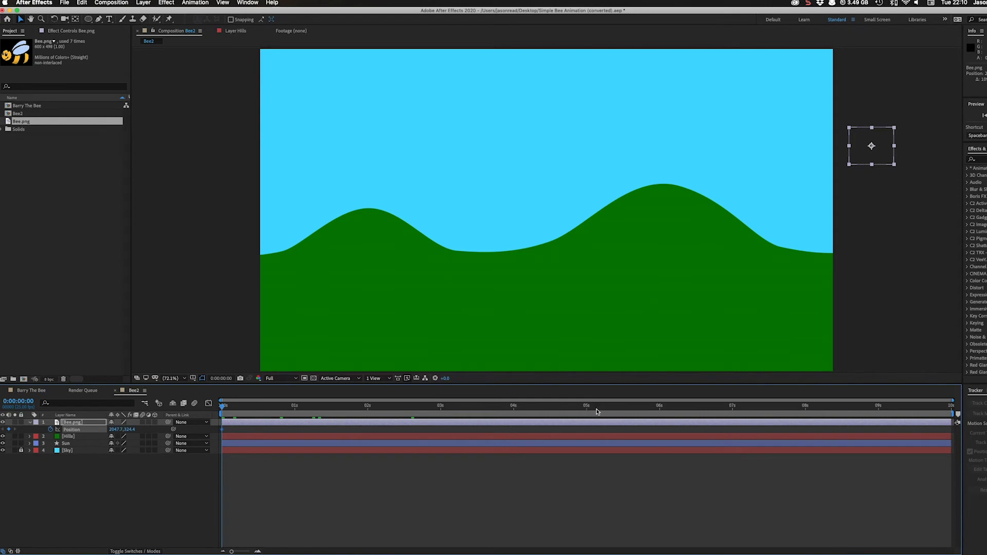
left_click(660, 412)
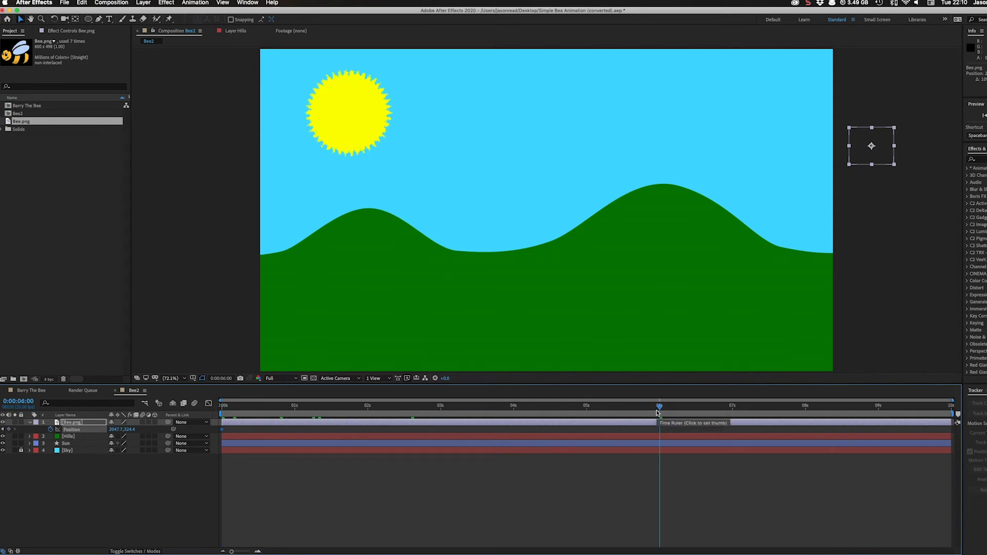
left_click_drag(890, 161, 137, 192)
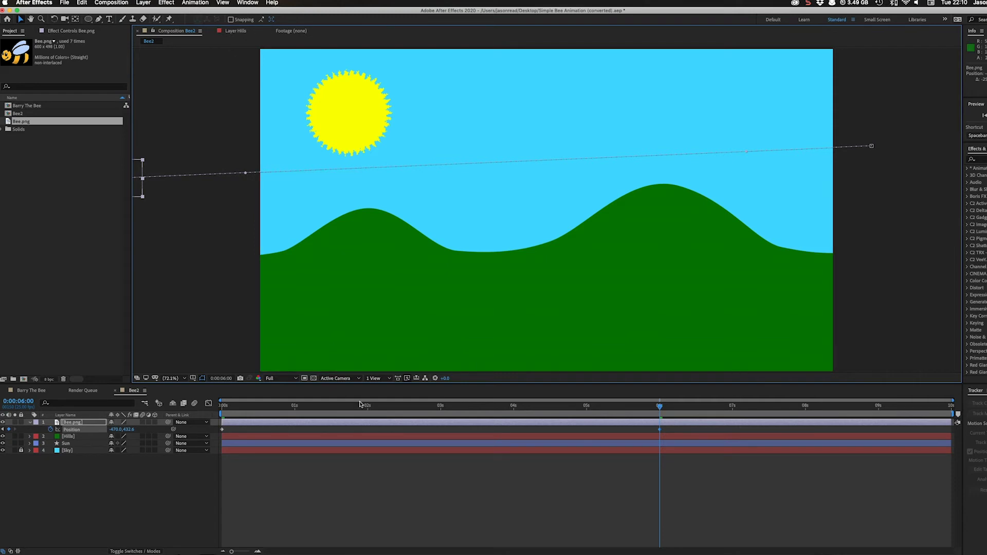
left_click_drag(375, 413, 223, 409)
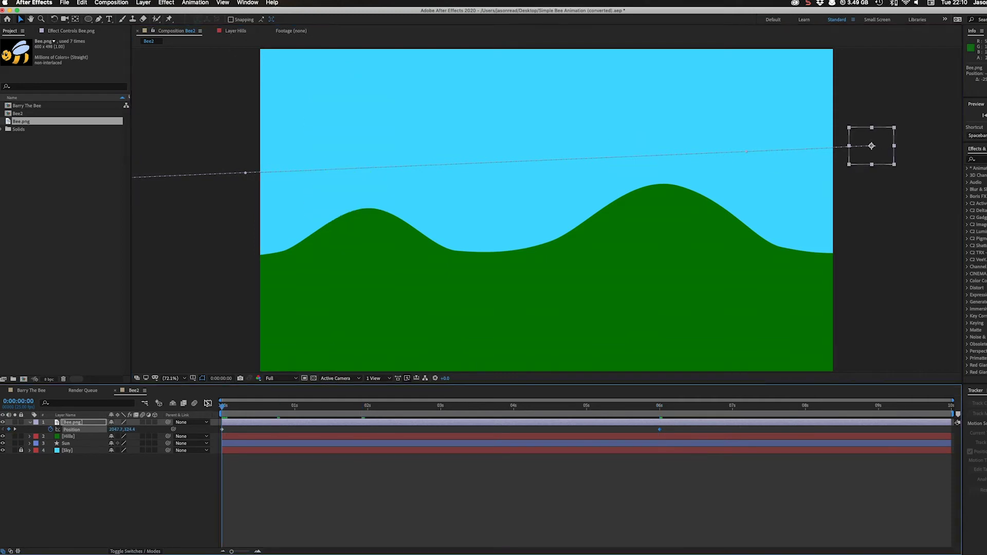
key("space")
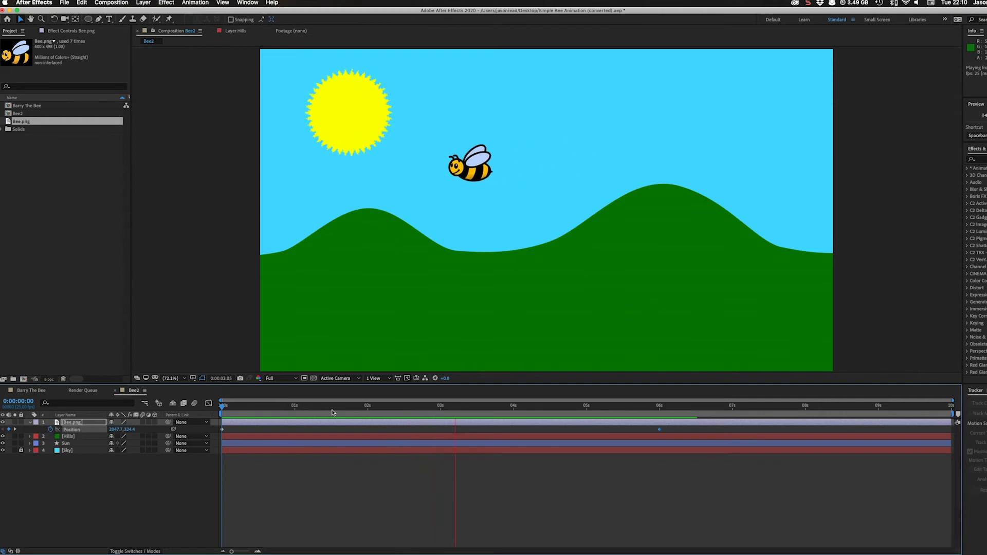
key("space")
Step: Lower the bee at 2s and raise it near the sun at 4s for a wavy flight path
left_click(367, 408)
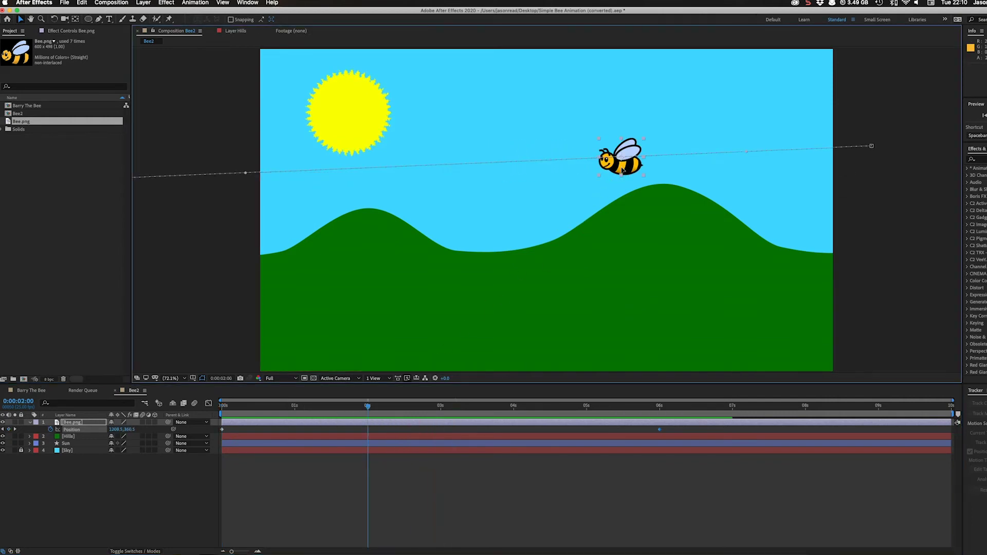
left_click_drag(623, 169, 623, 186)
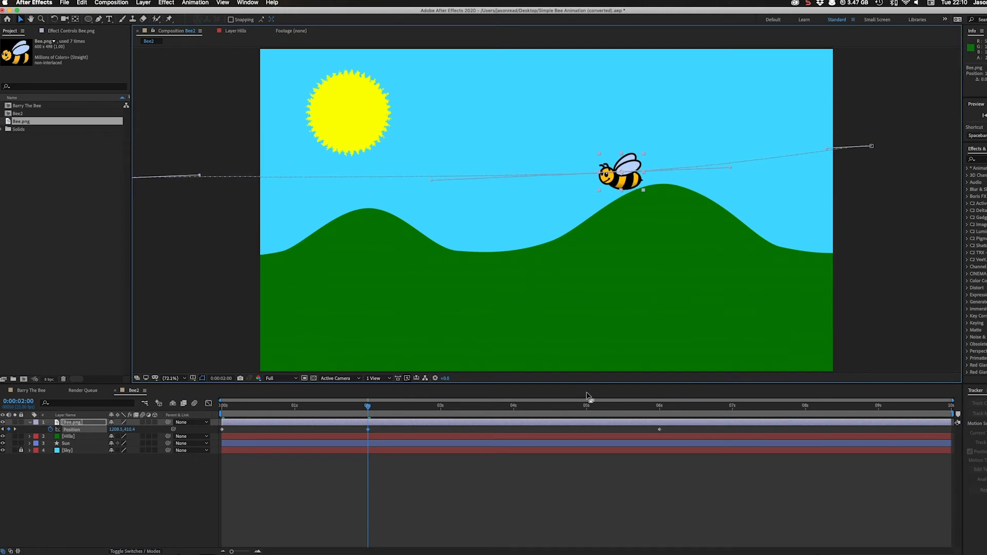
left_click(513, 410)
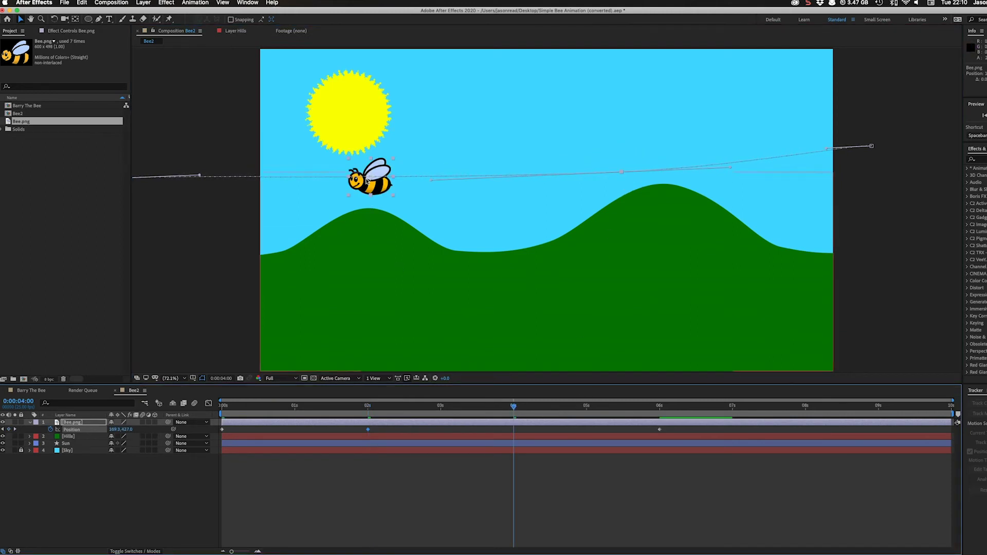
left_click_drag(371, 190, 370, 169)
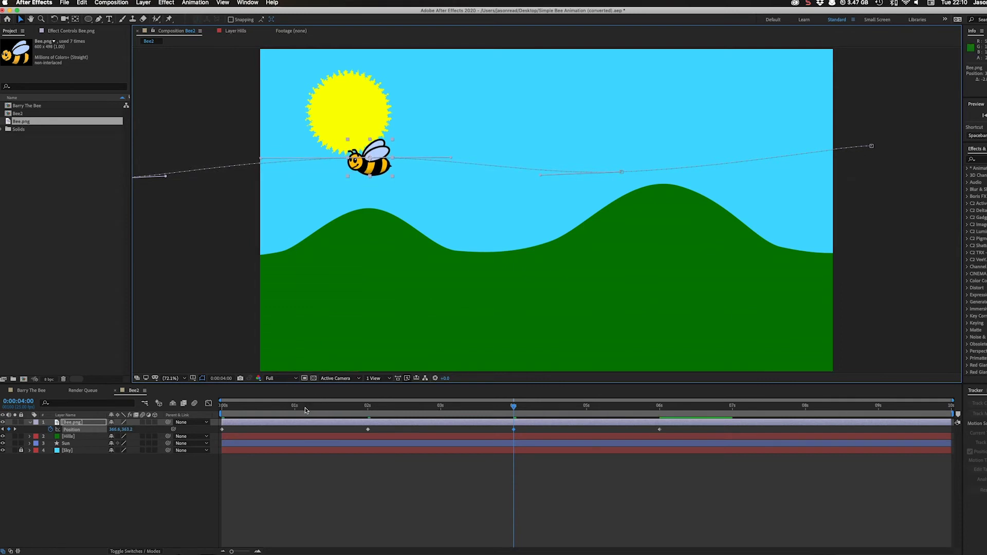
left_click(221, 410)
key("space")
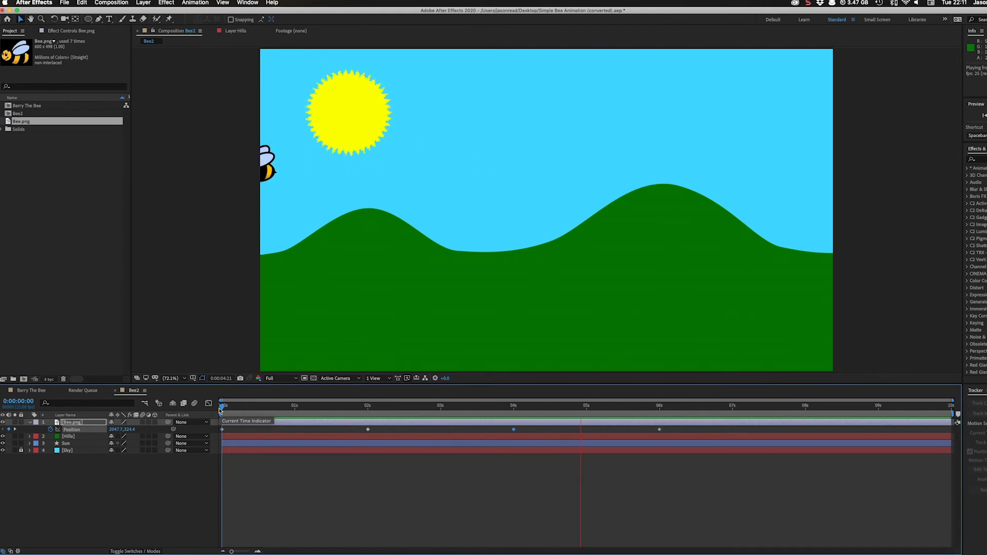
key("space")
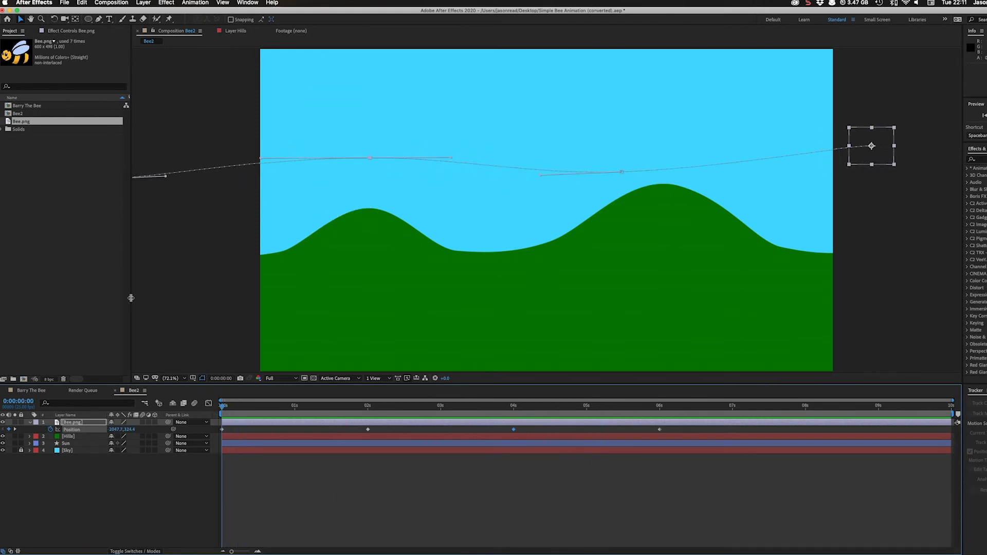
left_click(130, 301)
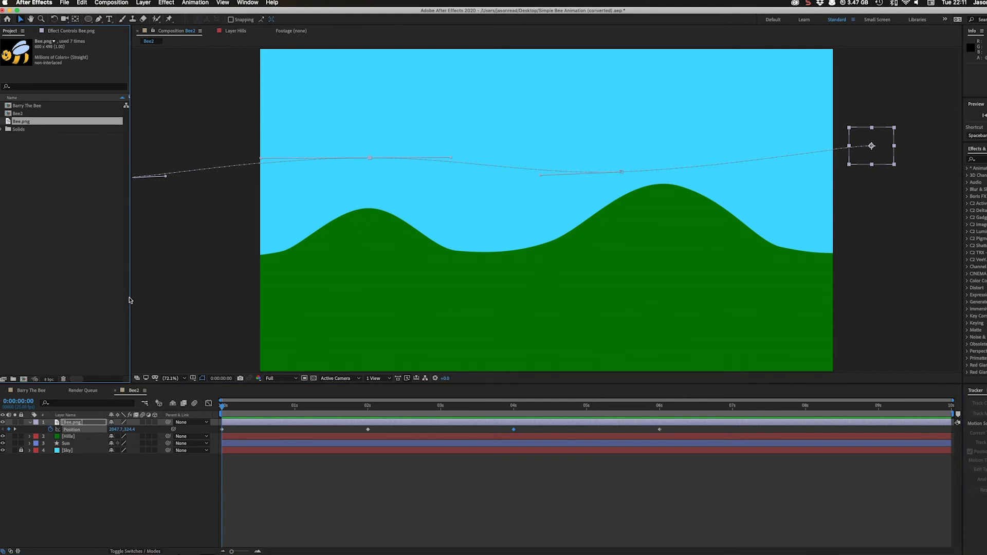
Step: Add Bee.png to the composition again as a new layer named Baby Bee
left_click(57, 224)
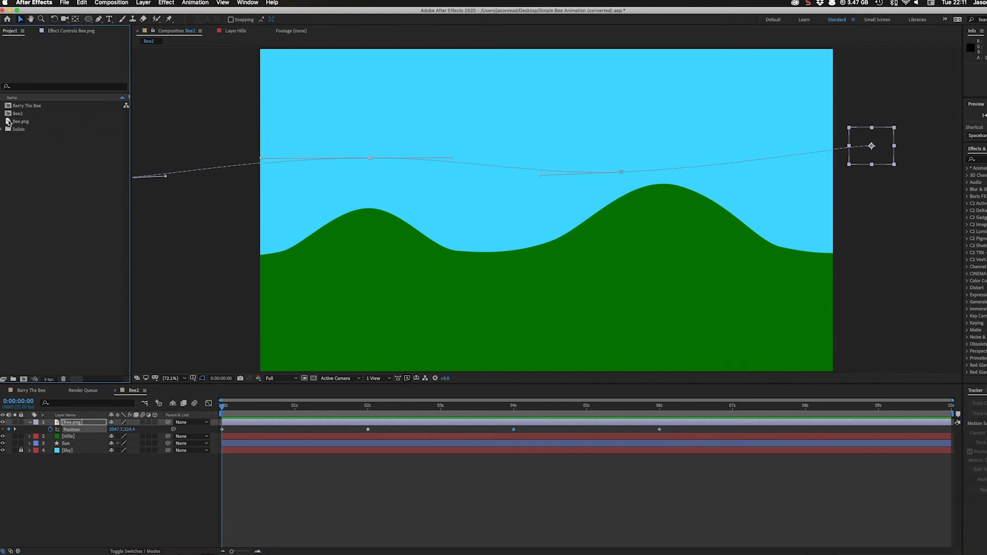
left_click_drag(8, 122, 561, 231)
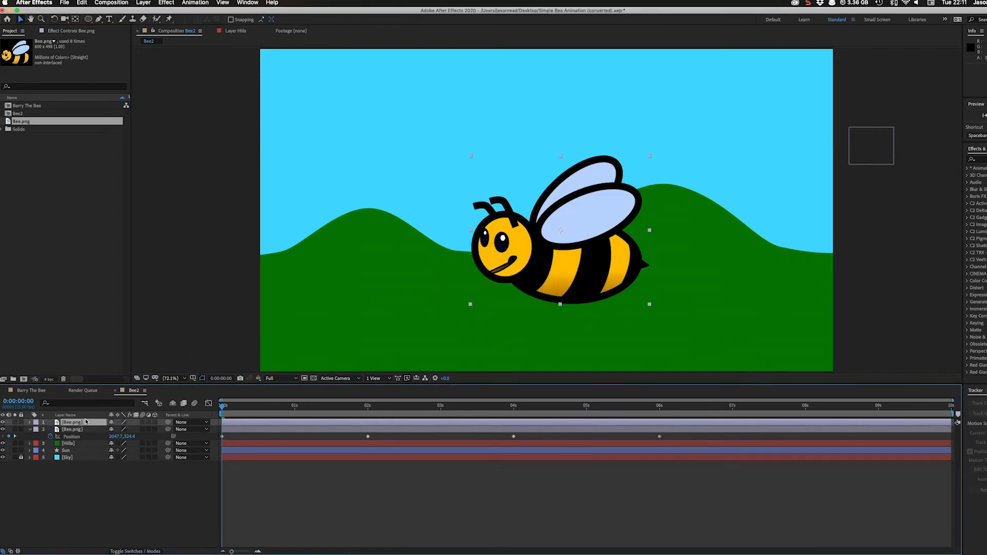
key("Return")
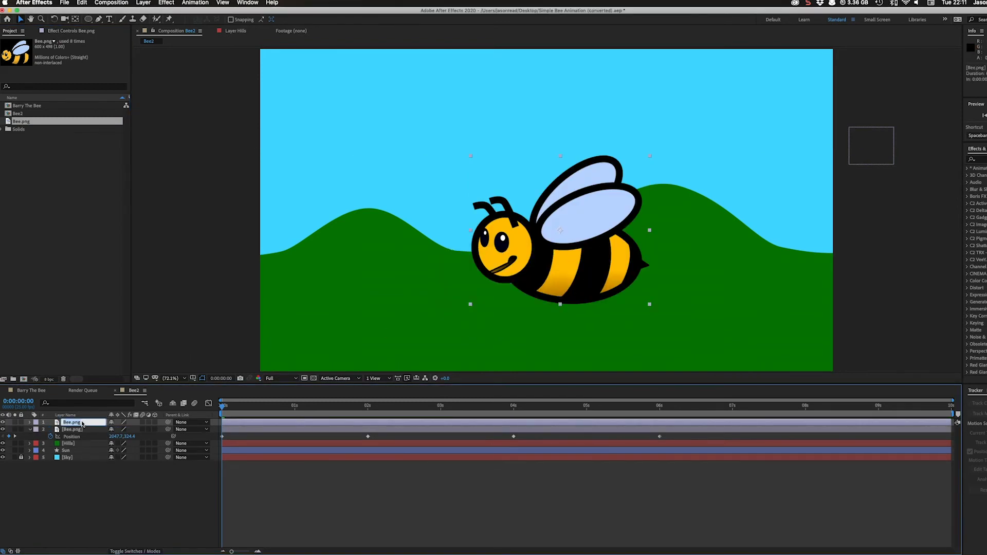
type("Baby Bee")
key("Return")
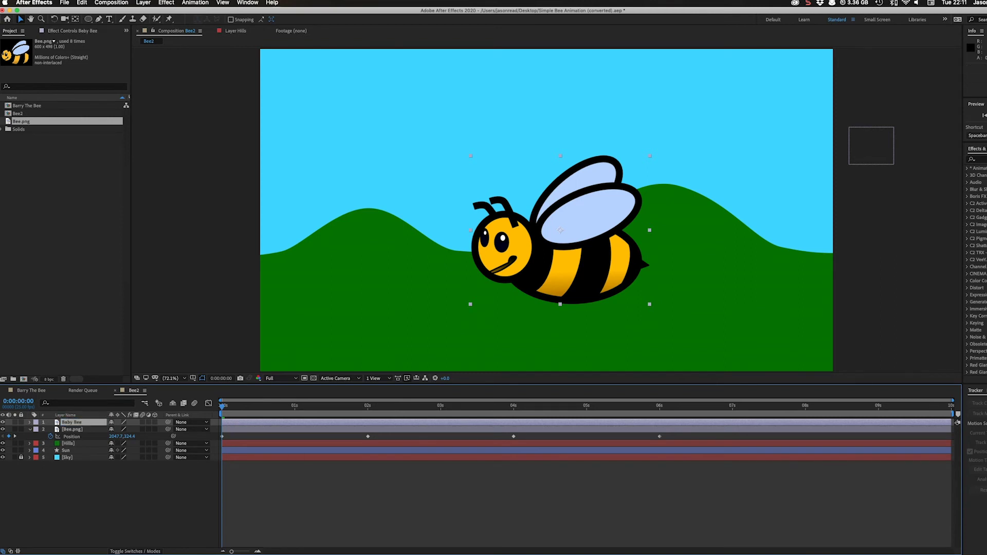
Step: Set the Baby Bee layer's Scale to 20%
key("s")
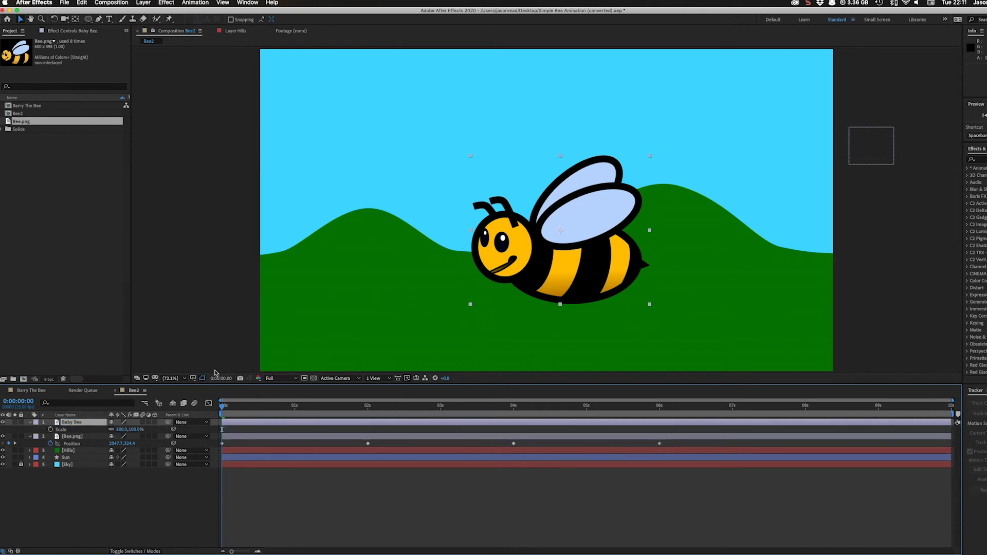
left_click(122, 430)
type("20")
key("Return")
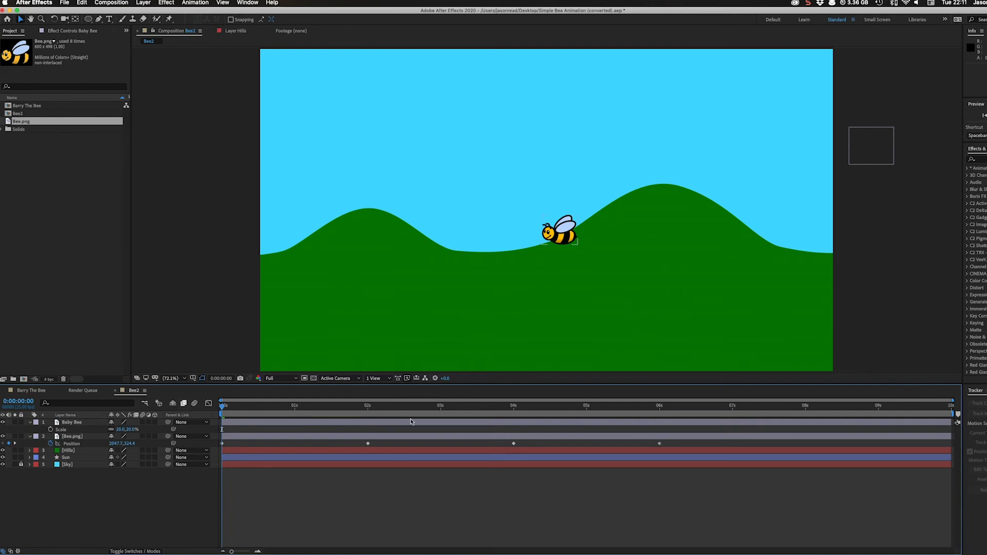
mouse_move(441, 407)
left_mouse_down()
mouse_move(468, 408)
mouse_move(447, 414)
left_mouse_up()
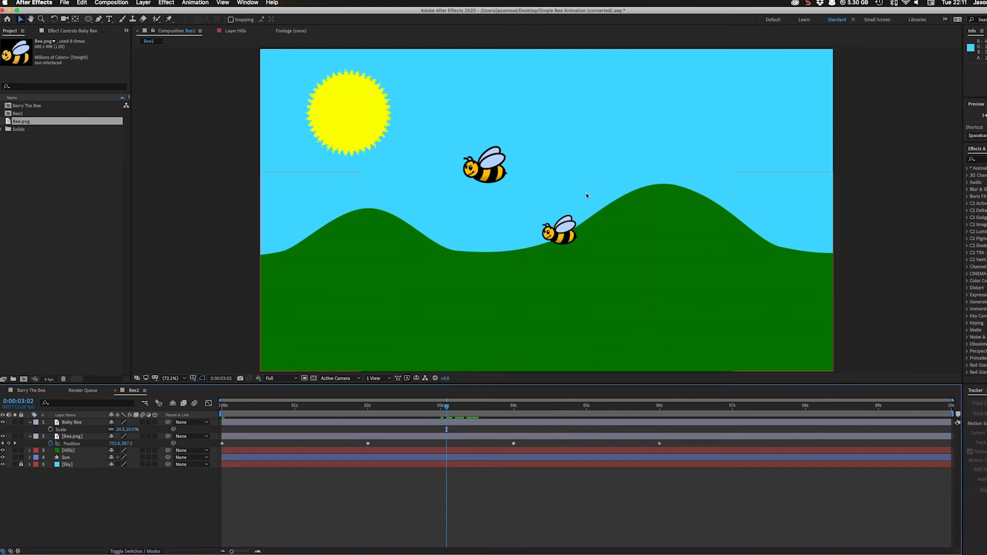
Step: Move the Baby Bee up beside the main bee and collapse the layer properties
left_click(574, 230)
left_click_drag(573, 230, 547, 155)
key("Return")
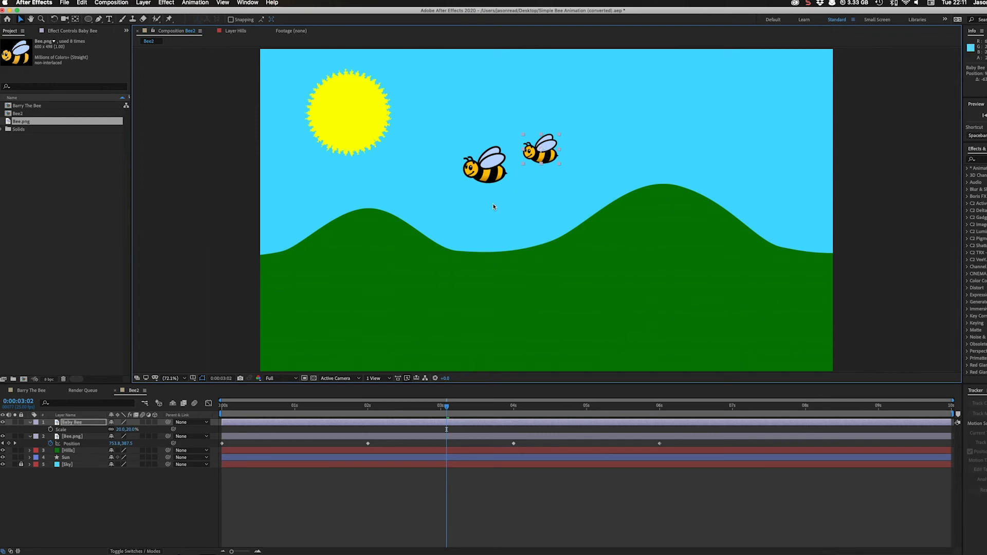
left_click(29, 422)
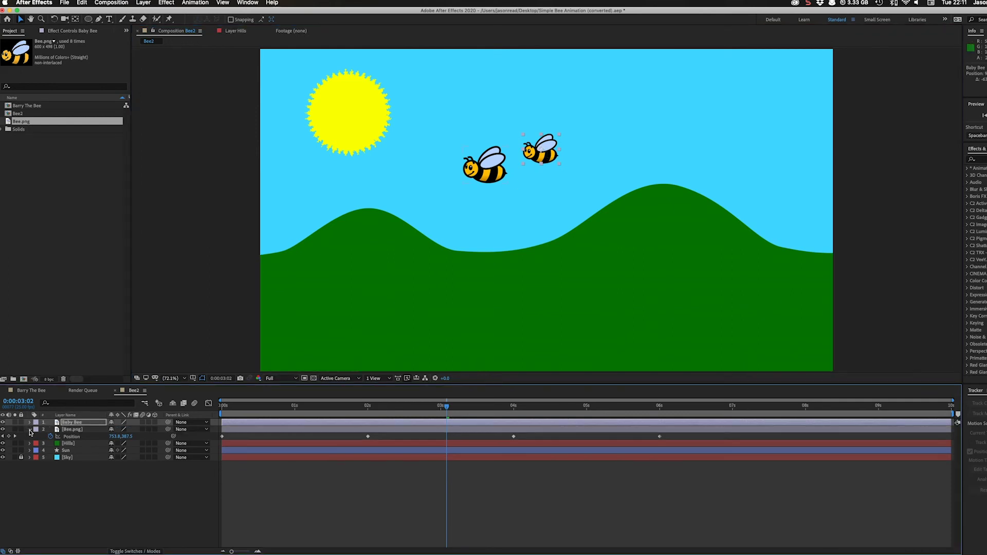
left_click(30, 430)
left_click(146, 466)
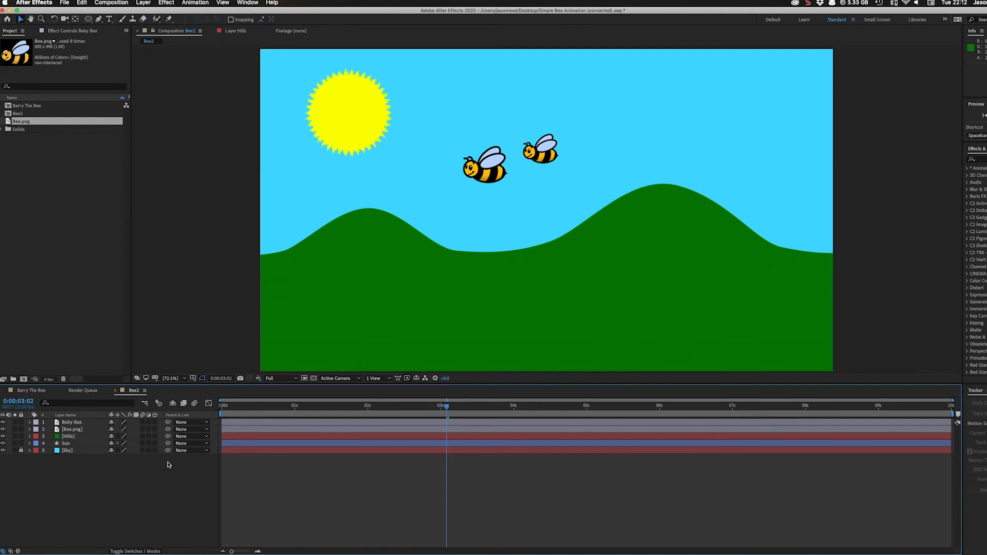
Step: Parent the Baby Bee layer to Bee.png with the pick whip
left_click(88, 425)
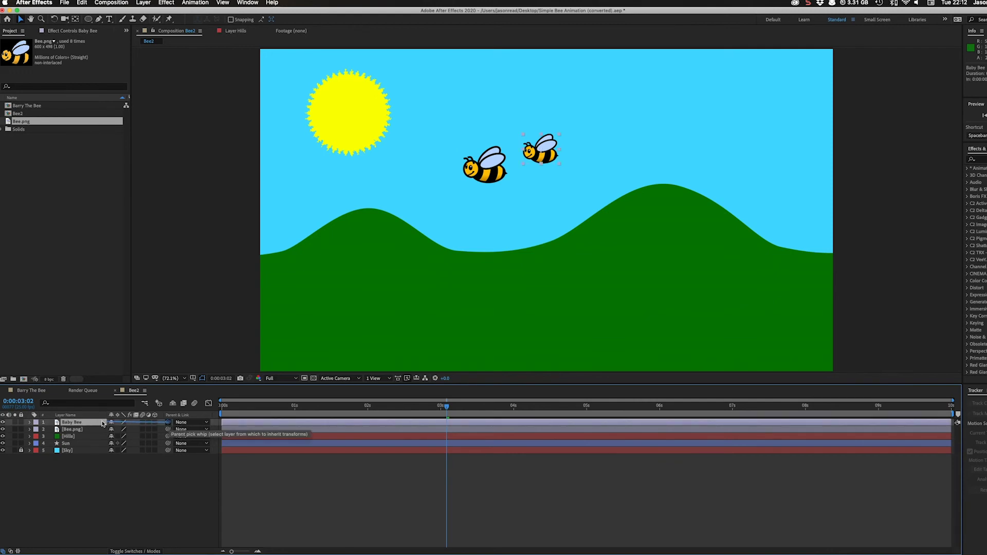
mouse_move(103, 423)
left_mouse_down()
mouse_move(72, 432)
mouse_move(149, 426)
mouse_move(87, 432)
left_mouse_up()
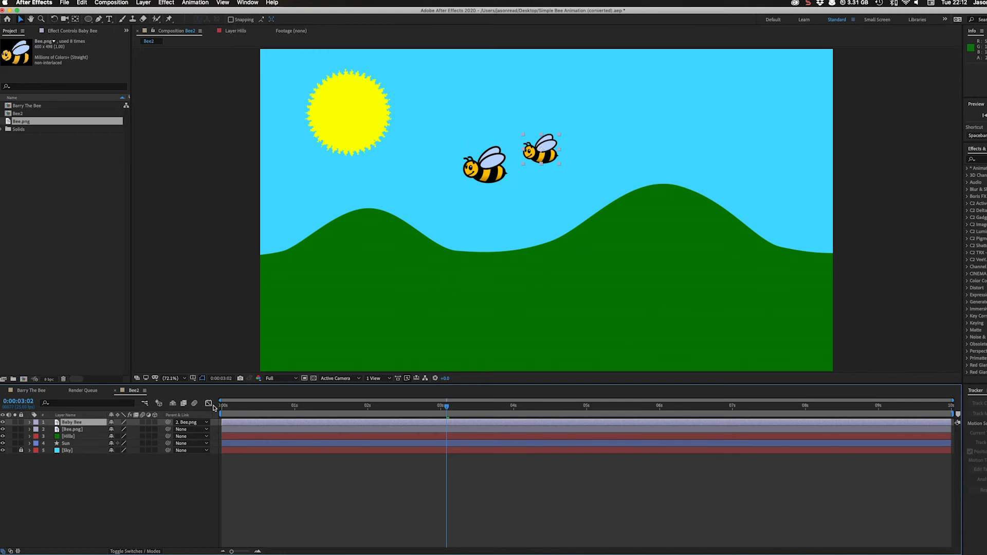
left_click(220, 406)
Step: Add a wiggle(5,30) expression to the Baby Bee's Position
key("space")
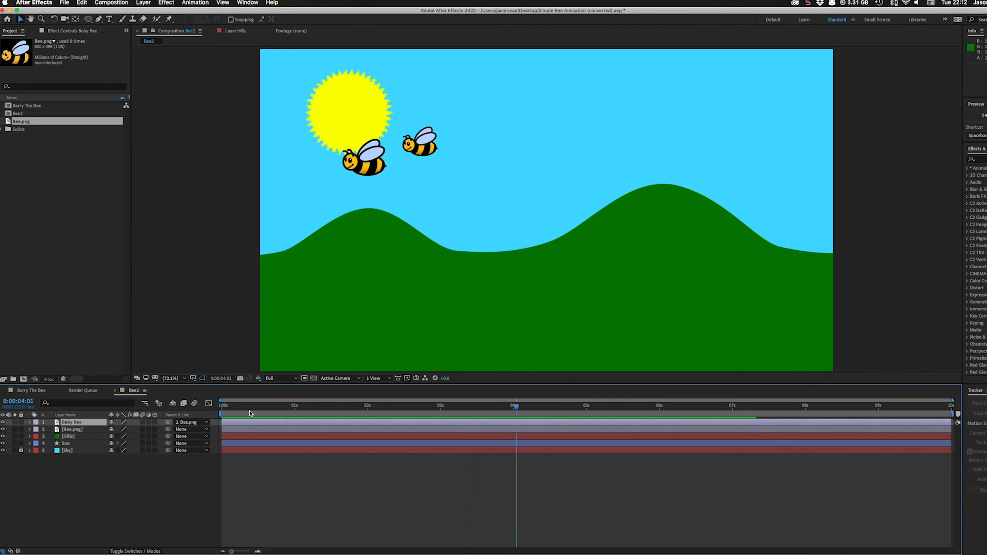
left_click_drag(249, 410, 354, 415)
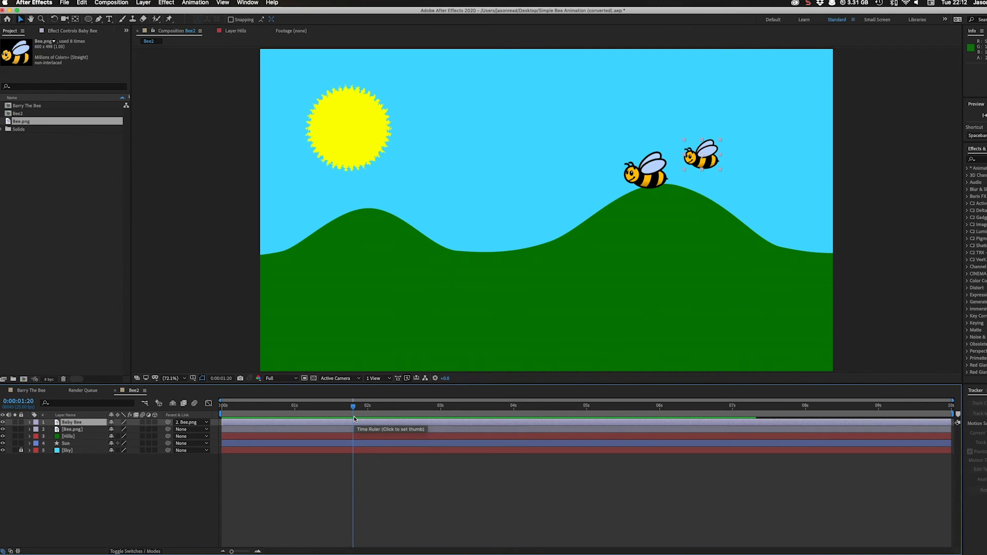
key("p")
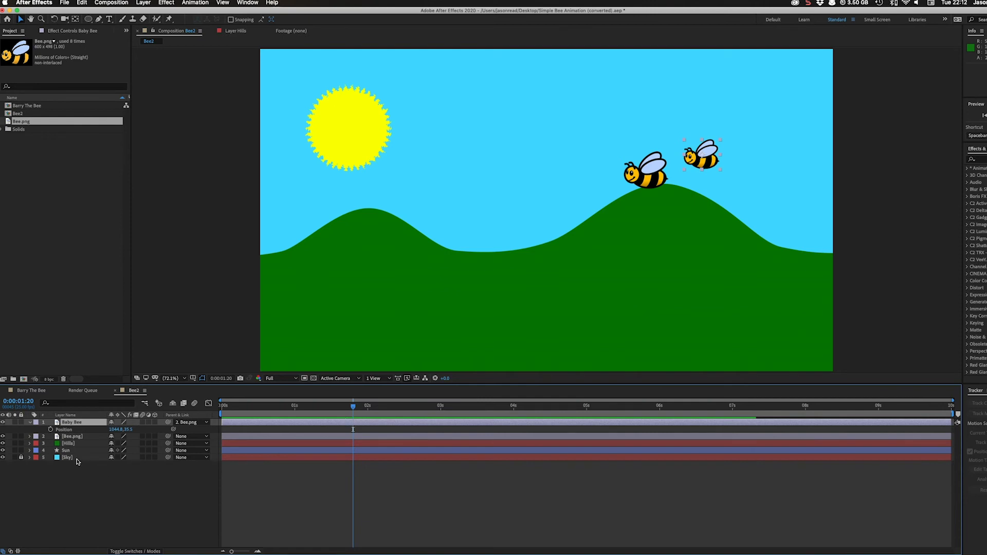
left_click(51, 430, "alt")
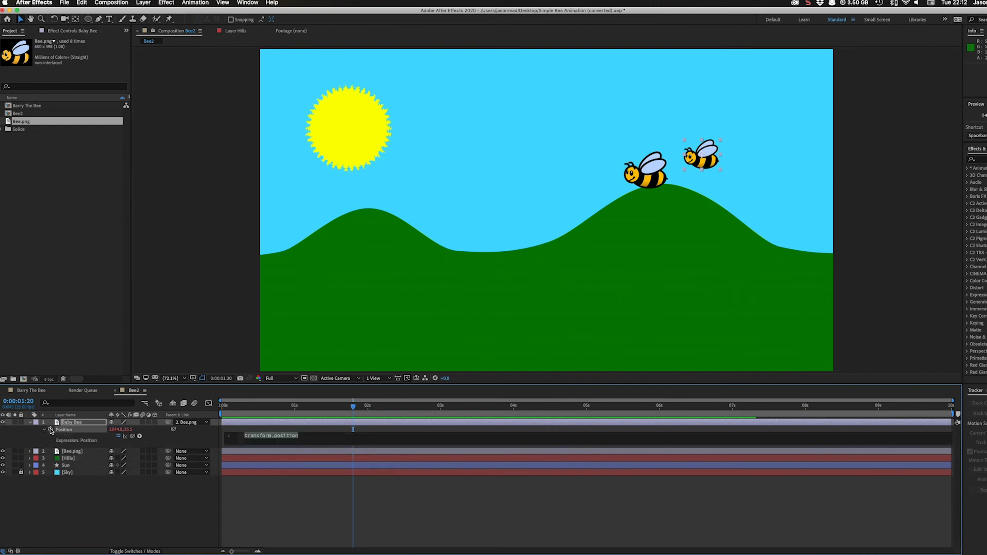
type("wig")
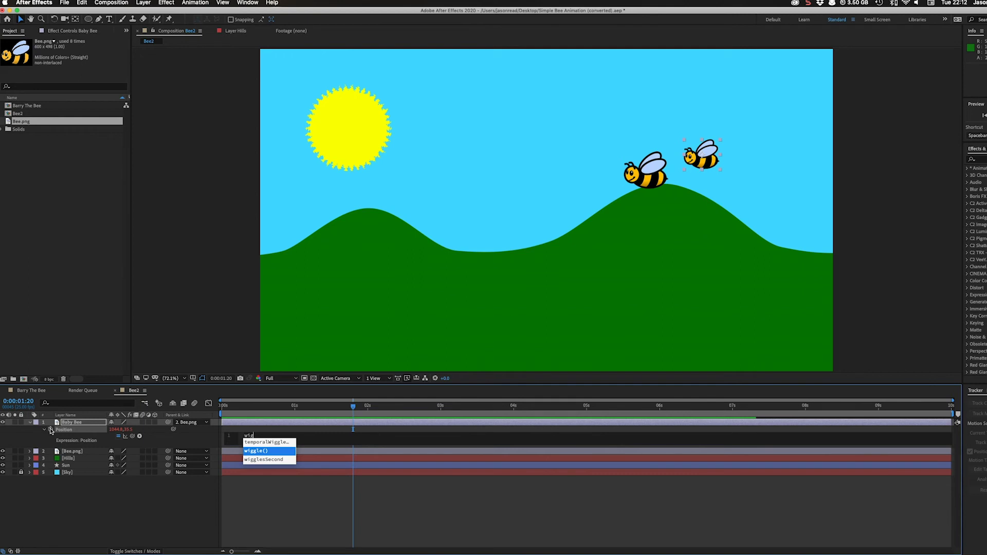
key("Return")
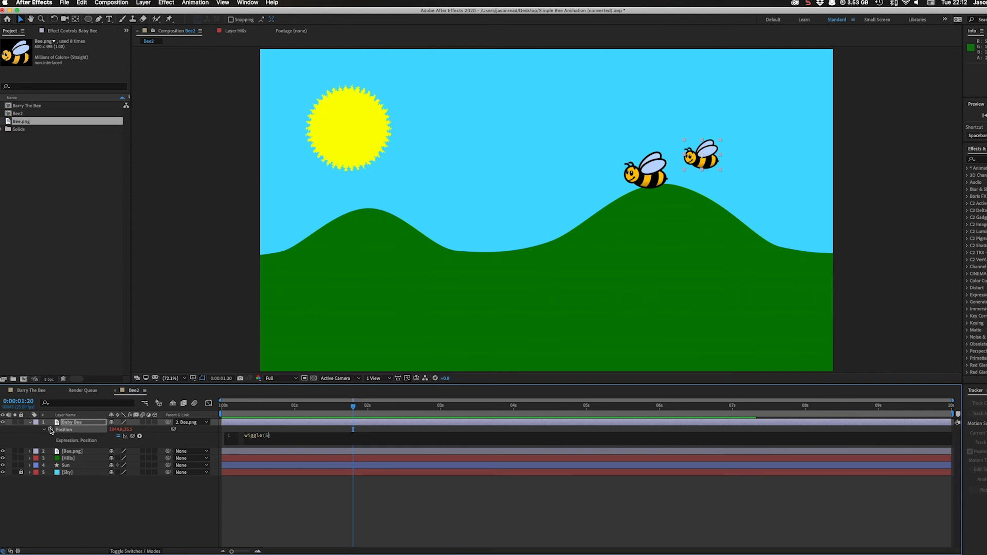
type("0")
type(")")
left_click(238, 525)
Step: Change the Baby Bee's expression to wiggle(10,30) and preview the faster jitter
key("space")
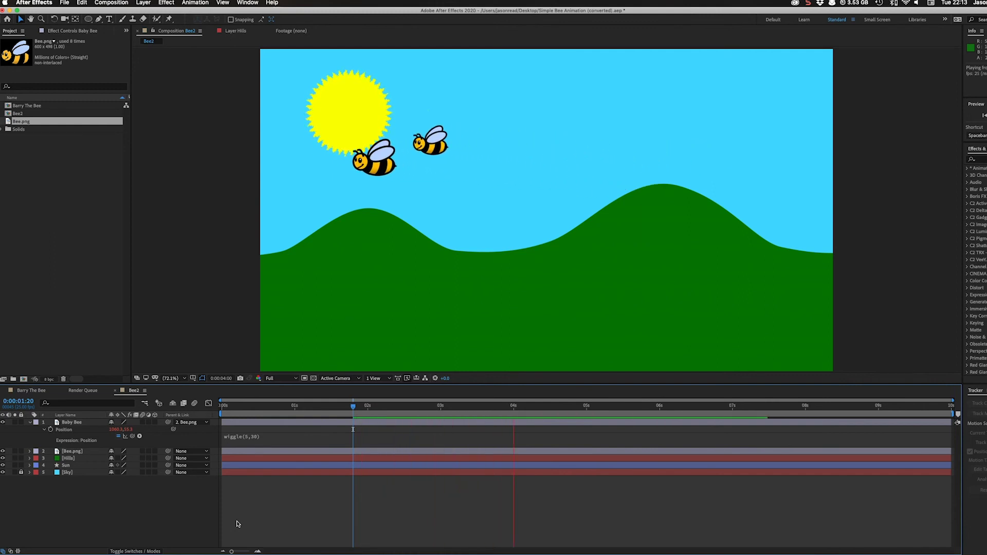
key("space")
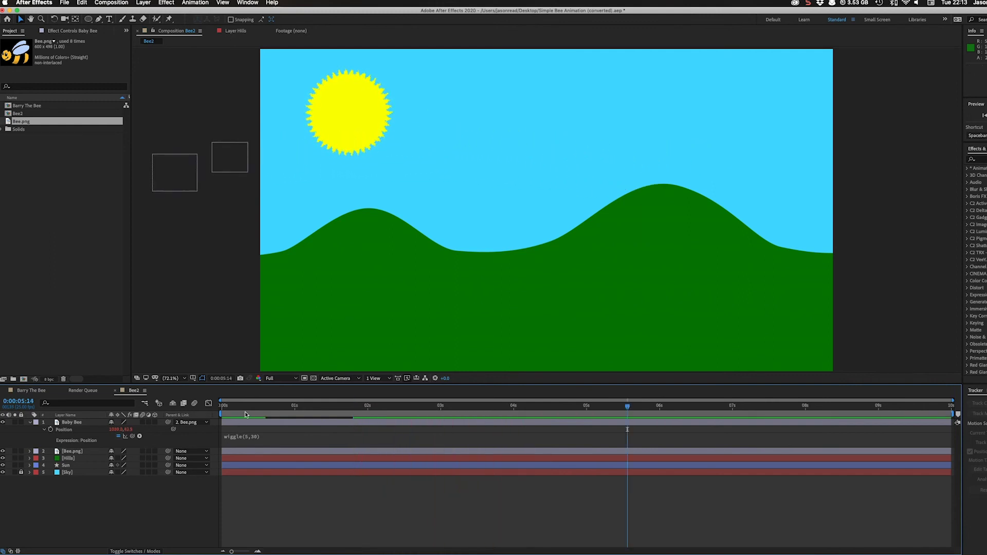
left_click_drag(244, 411, 278, 412)
left_click(253, 436)
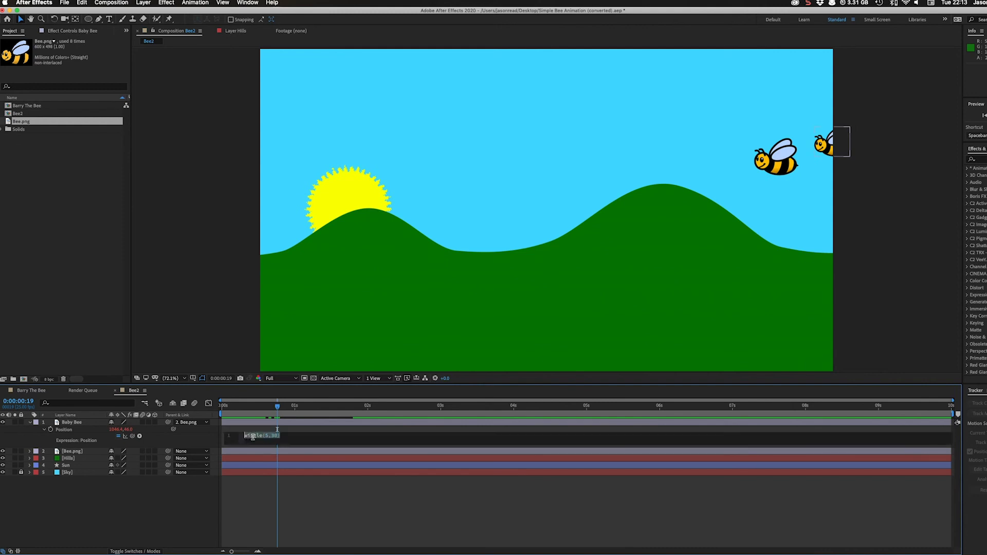
left_click(268, 436)
key("BackSpace")
type("10")
left_click(288, 509)
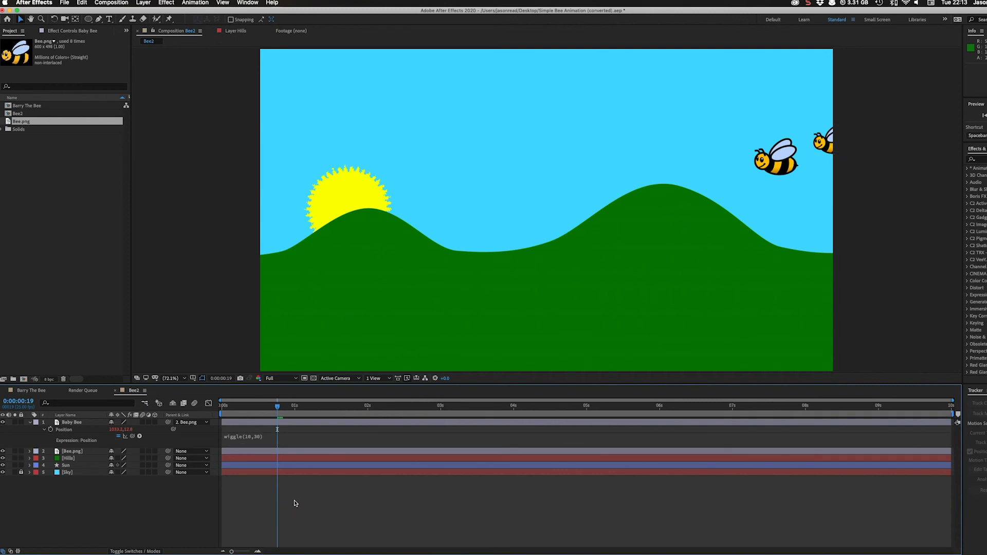
key("space")
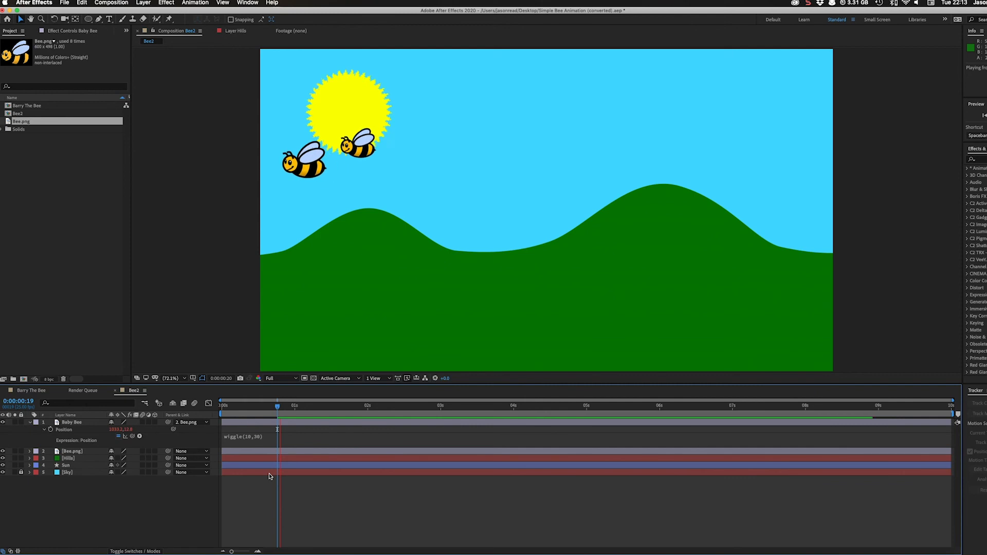
key("space")
Step: Duplicate the Baby Bee repeatedly, placing copies below and to the right around the main bee
left_click(277, 425)
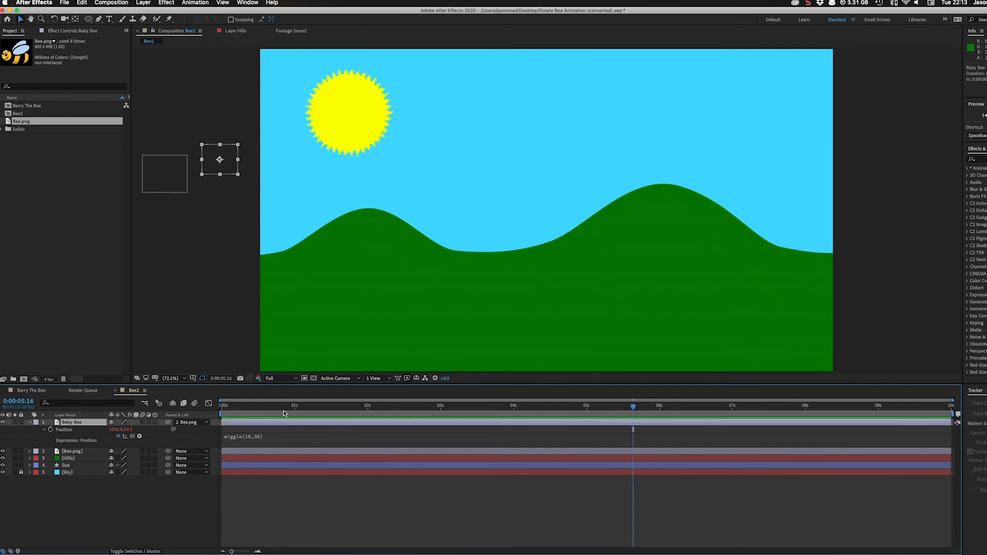
left_click_drag(283, 409, 348, 414)
key("space")
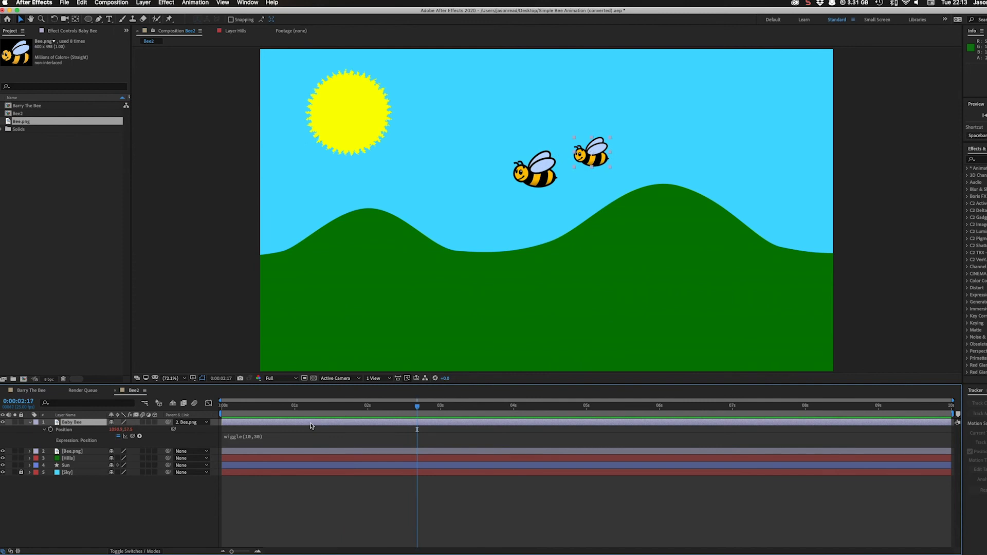
key("super+d")
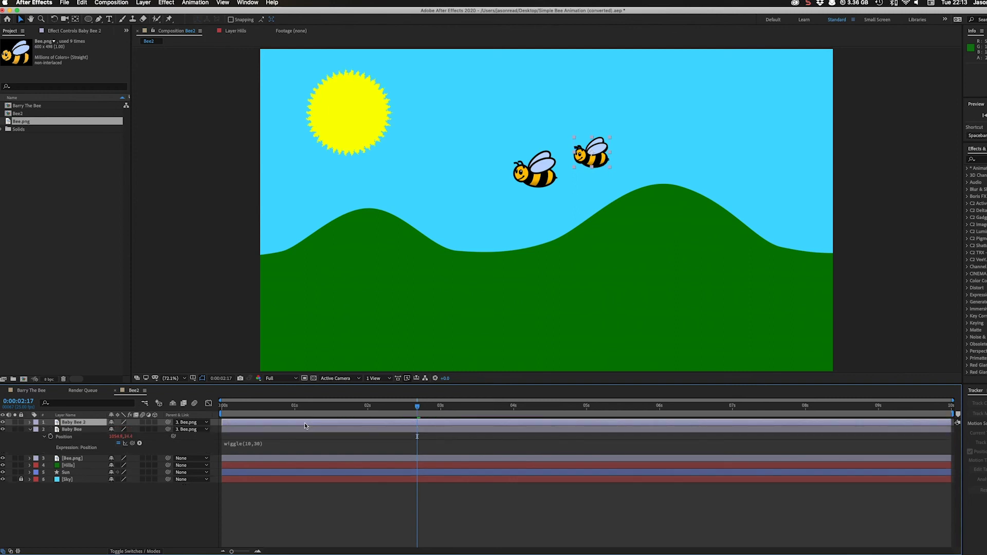
left_click_drag(590, 161, 584, 199)
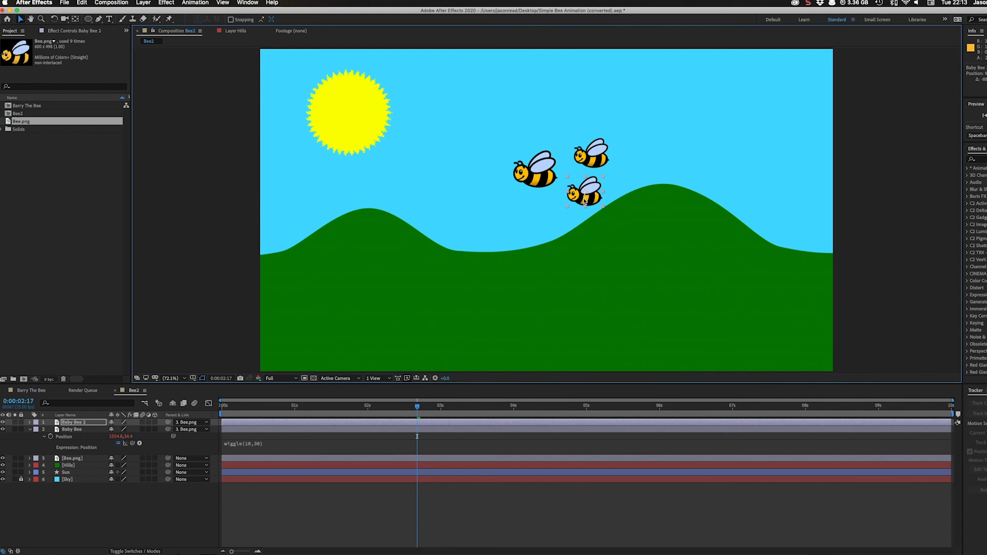
key("super+d")
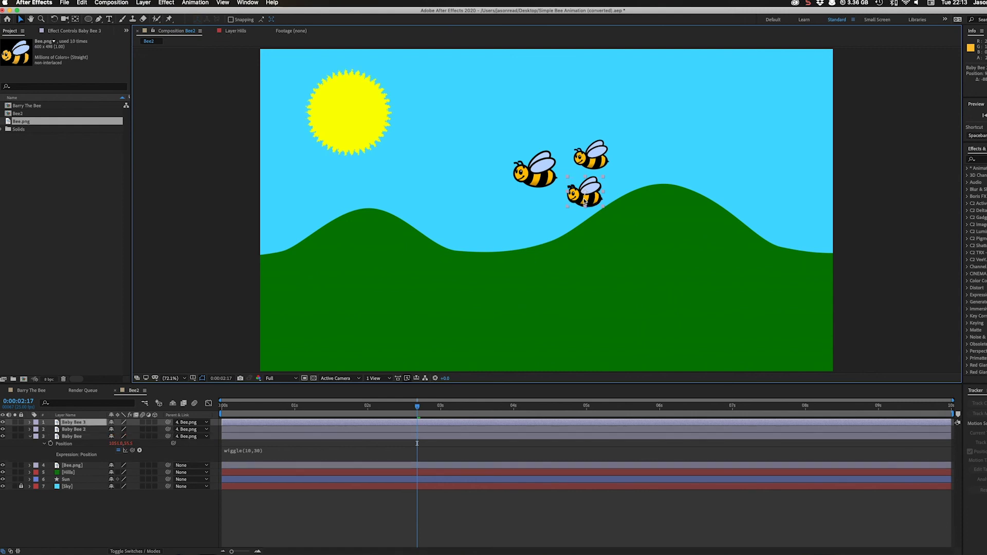
left_click_drag(585, 202, 665, 228)
key("super+d")
key("super+d")
key("super+d")
key("super+d")
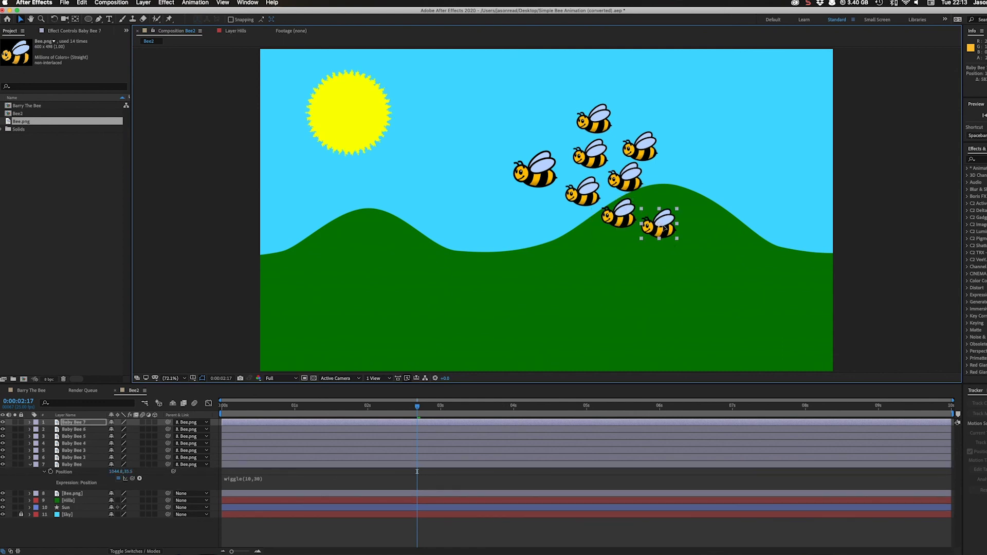
key("space")
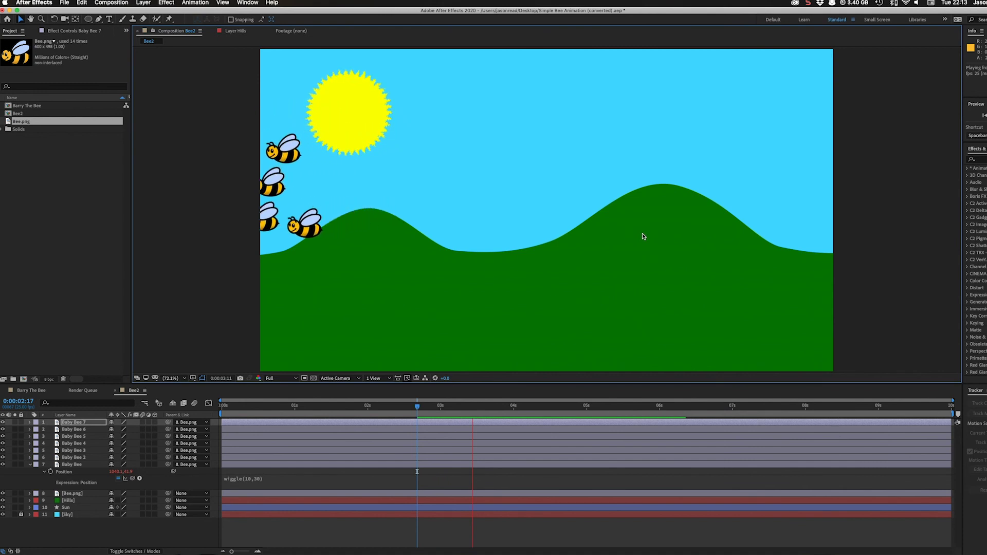
Step: Drag the main bee's 6-second Position keyframe further left
key("space")
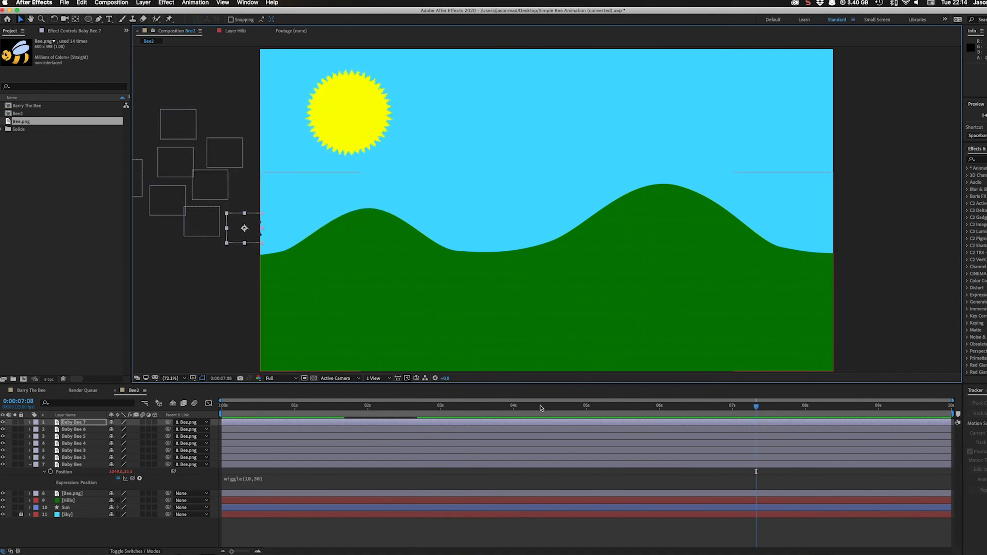
left_click(397, 406)
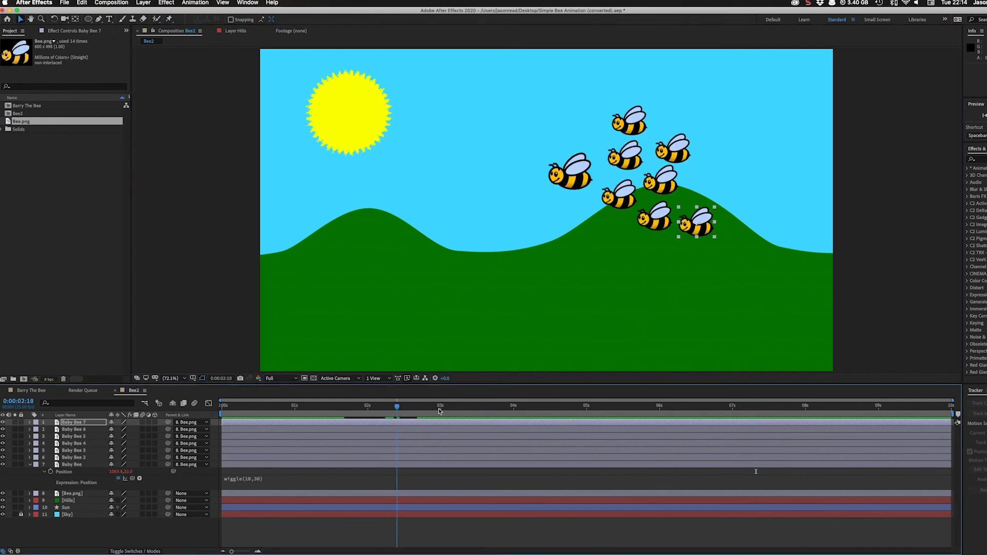
left_click_drag(439, 410, 566, 412)
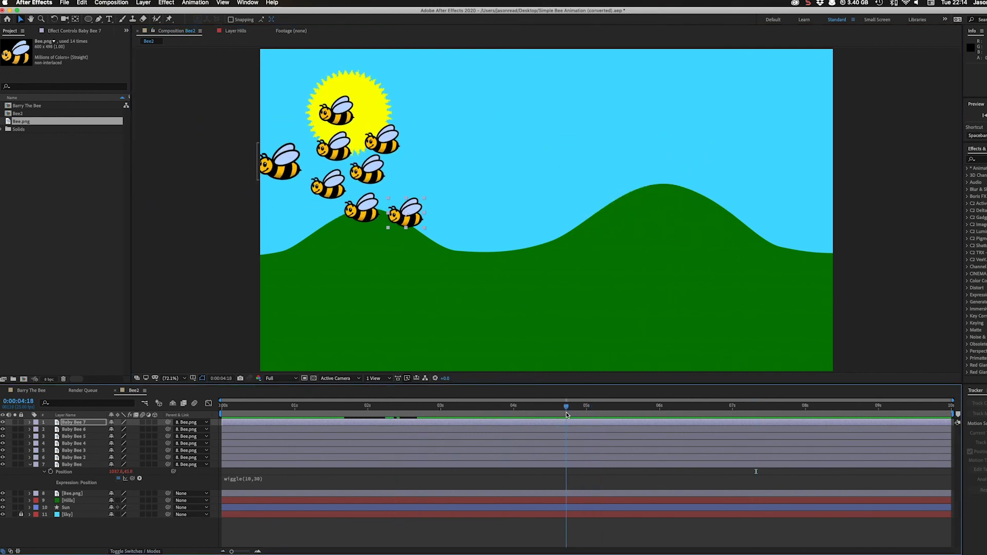
left_click(83, 495)
key("p")
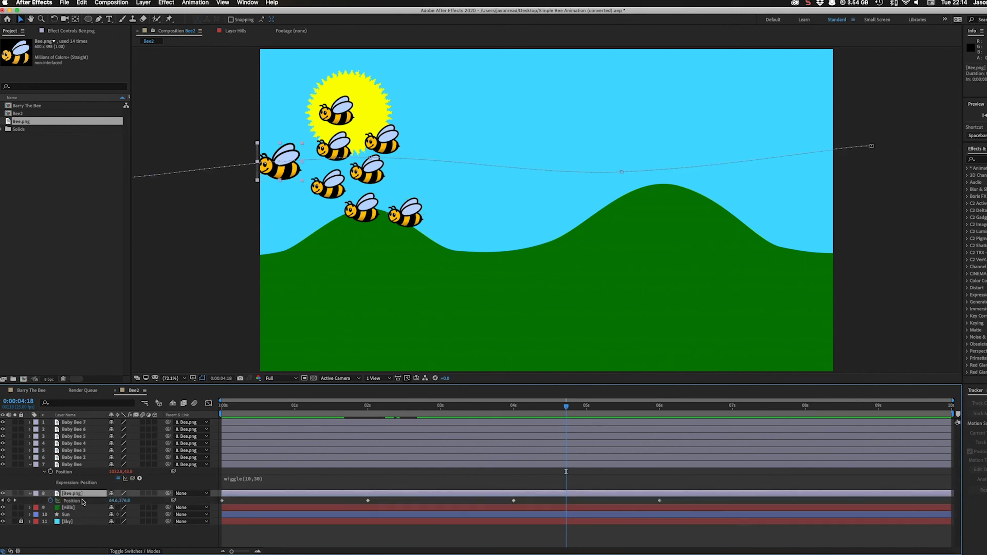
left_click(15, 500)
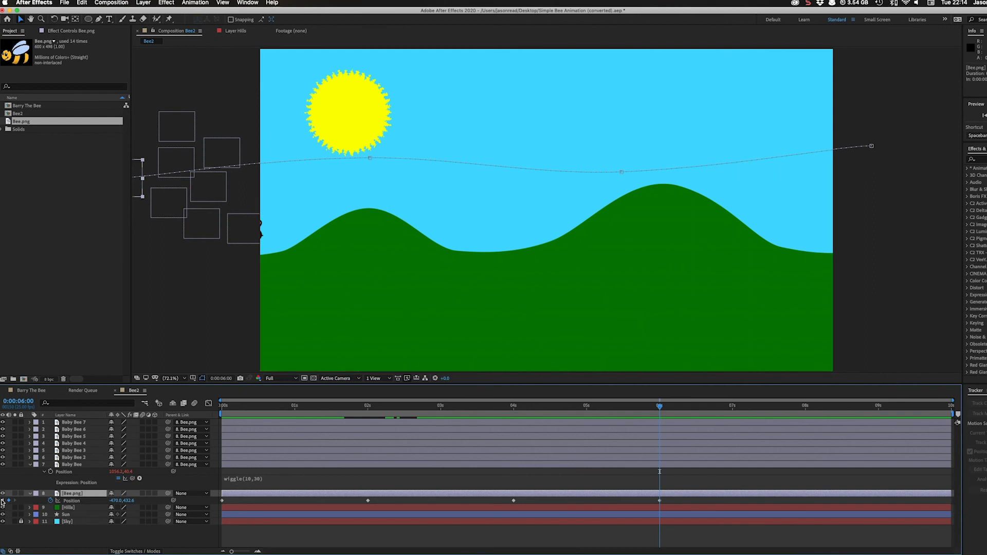
left_click(2, 501)
left_click(16, 501)
left_click_drag(138, 184, 127, 187)
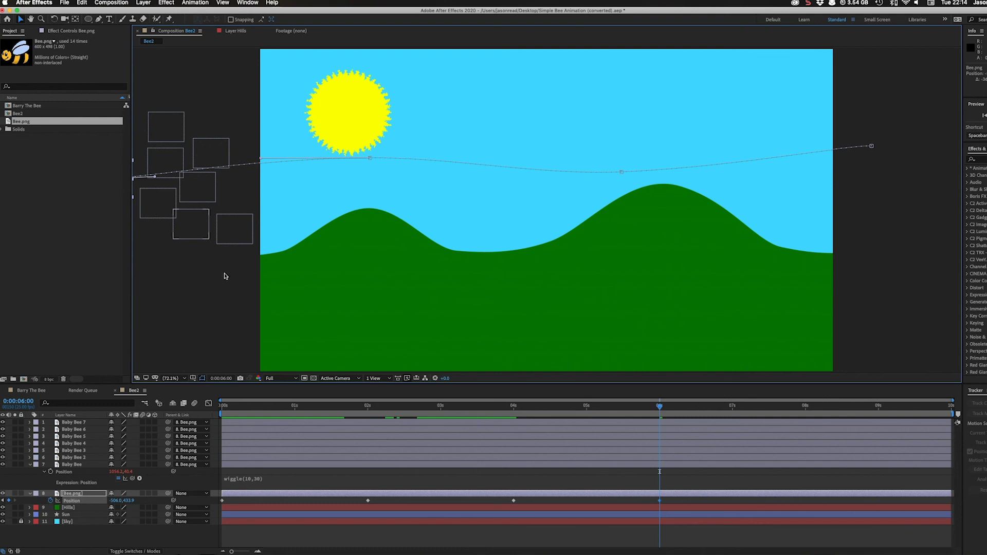
Step: Preview the whole animation from the start
left_click(219, 409)
key("space")
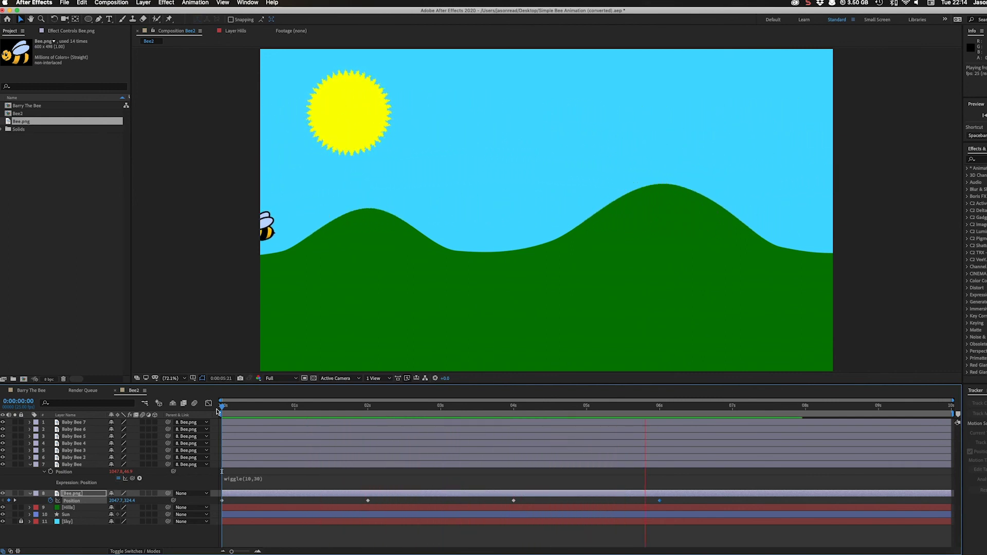
key("space")
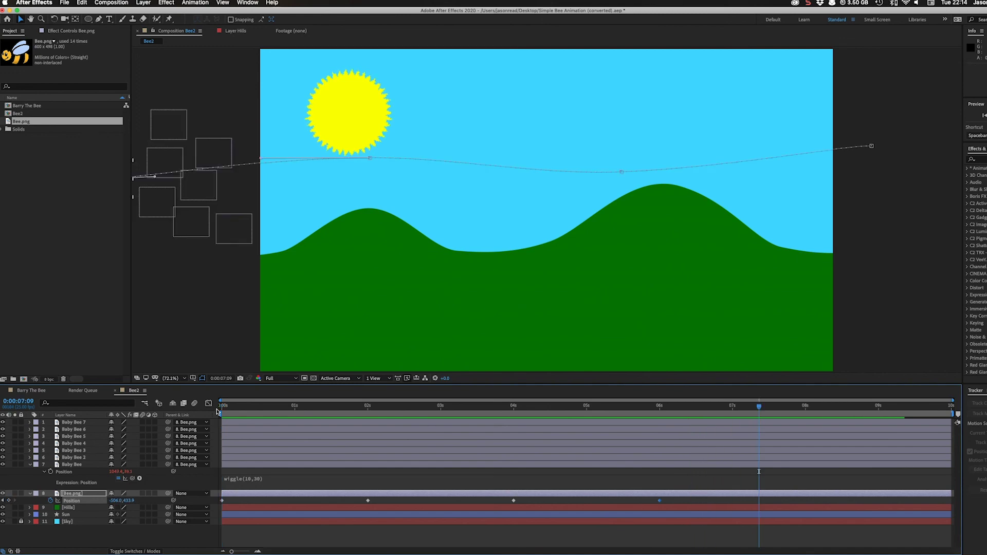